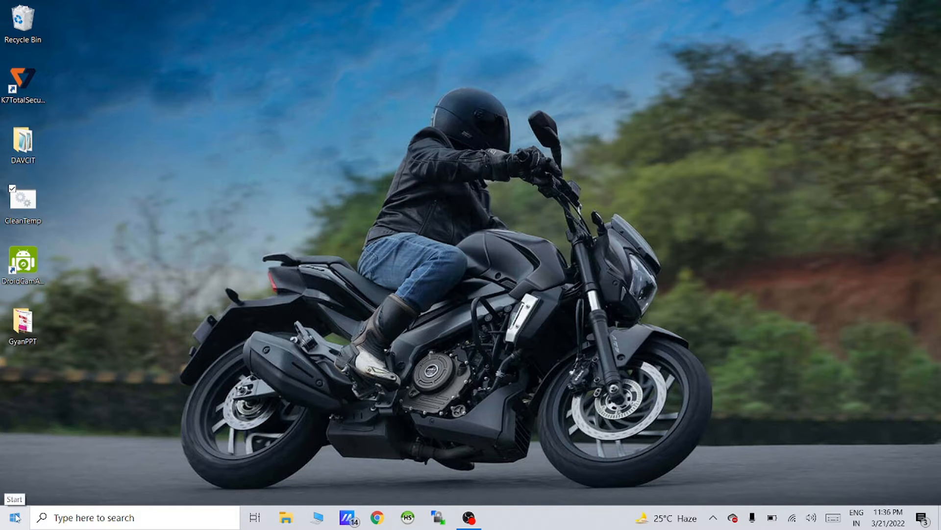
Open This PC's Properties to view the specs: i3-1115G4 processor, 8 GB RAM, Windows 10 Home 21H1
click(15, 518)
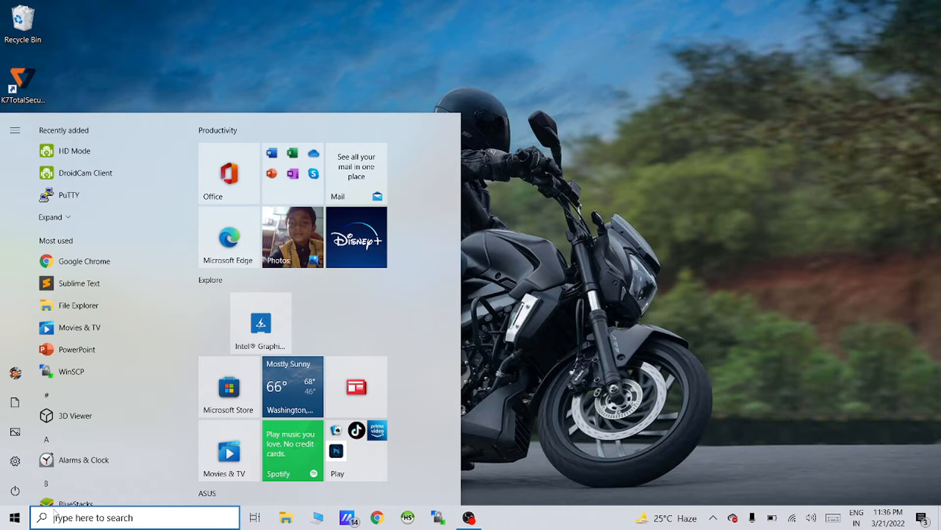
text(t)
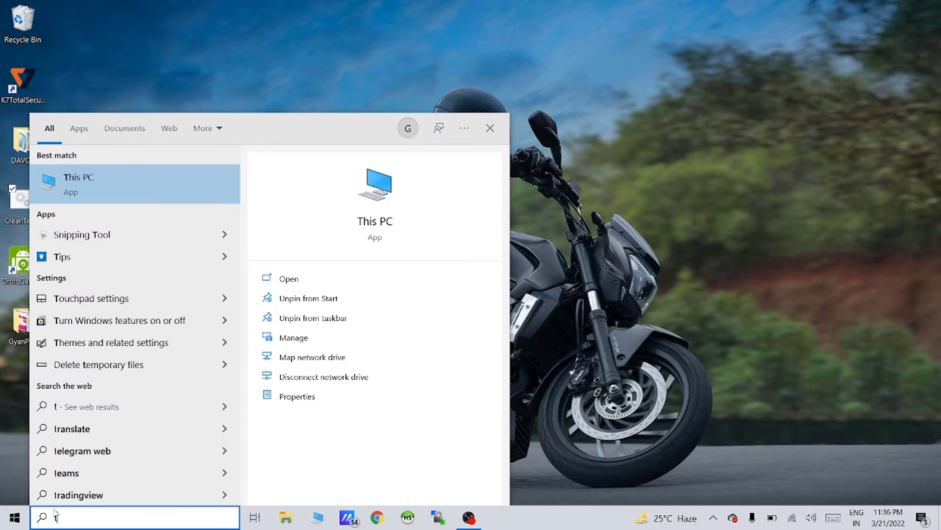
right_click(89, 191)
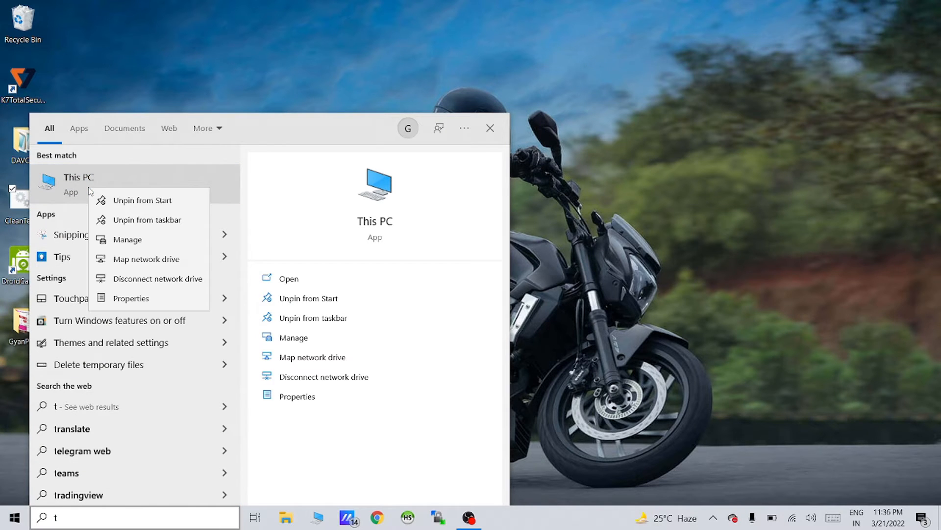
click(147, 296)
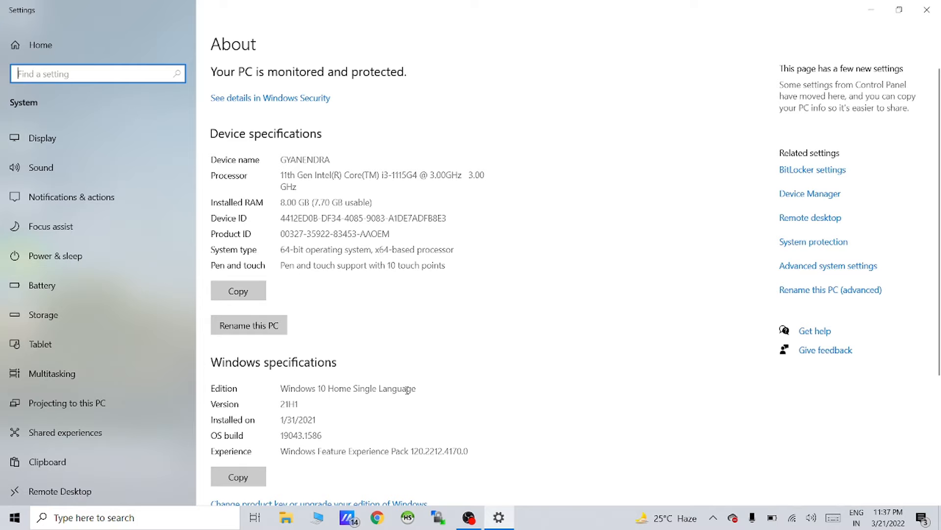
Close Settings, then review the 24 installed programs in Control Panel's Programs and Features and close it
click(927, 11)
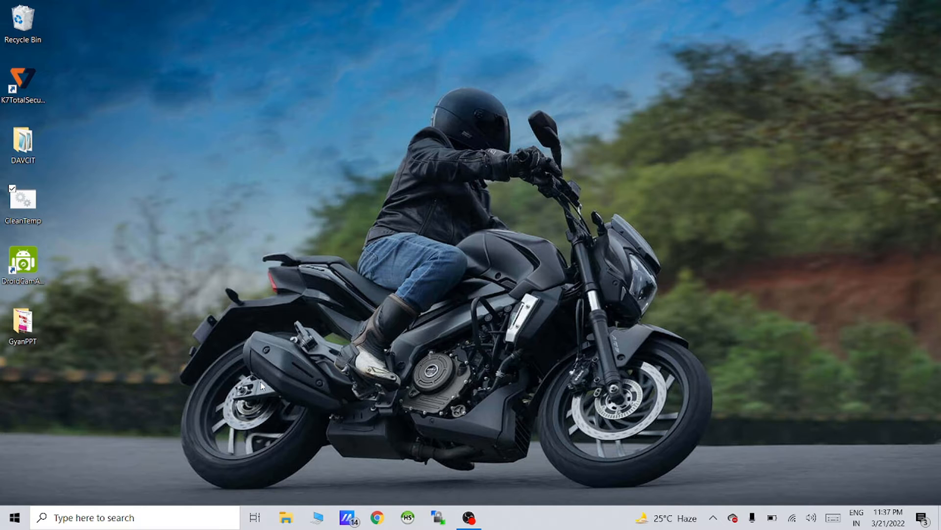
key(super+r)
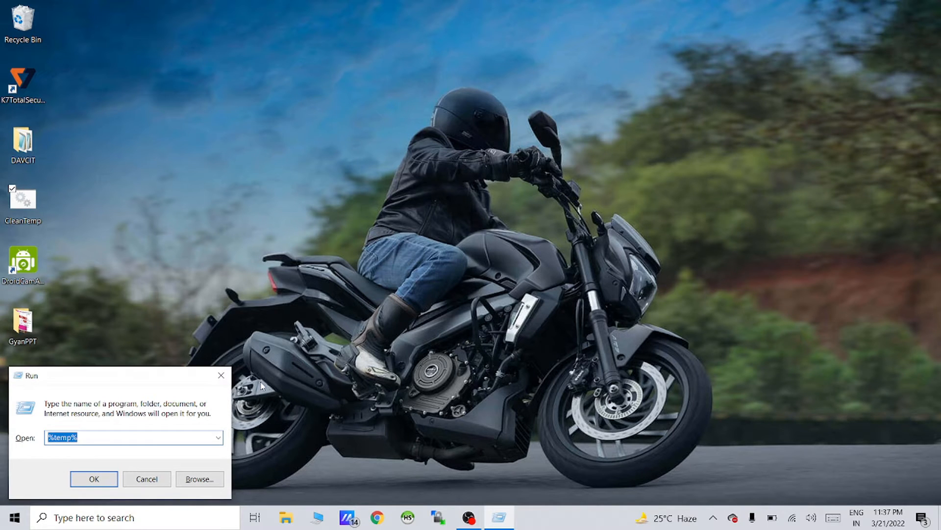
text(contro)
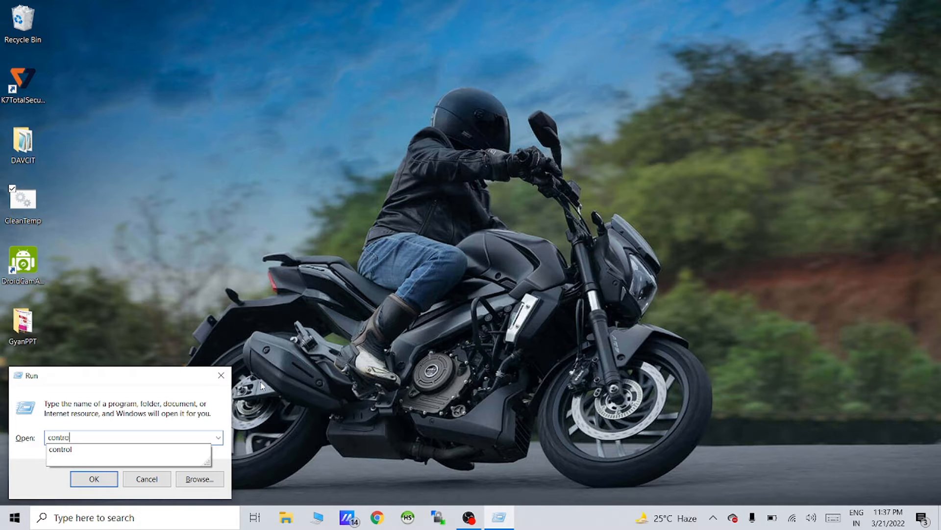
text(l)
key(Return)
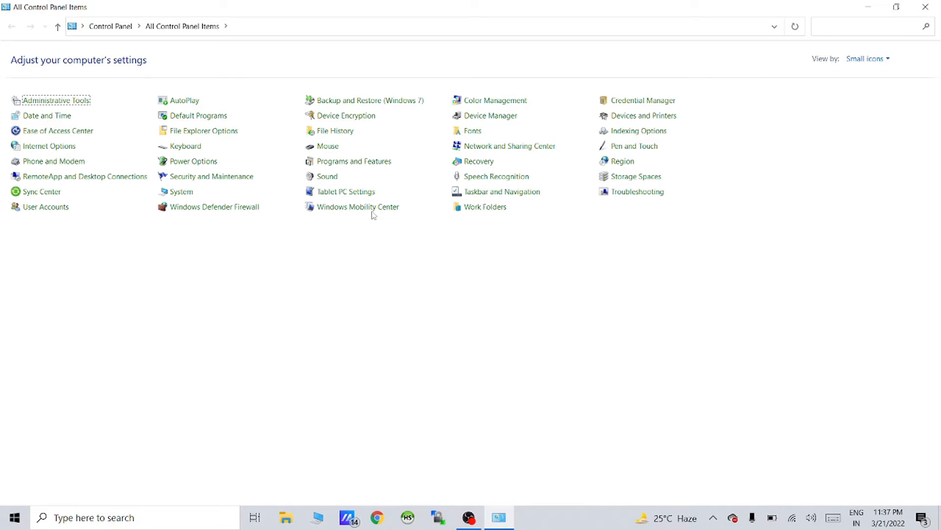
click(349, 164)
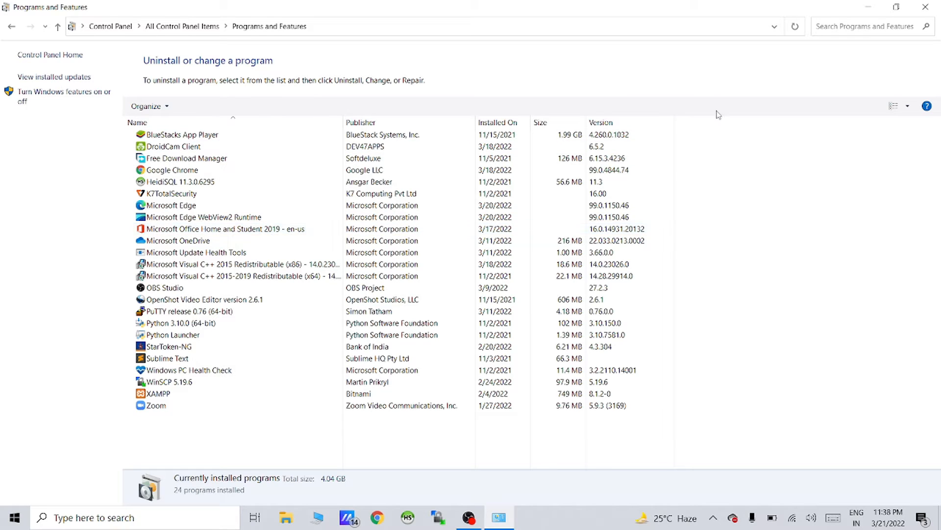
click(923, 7)
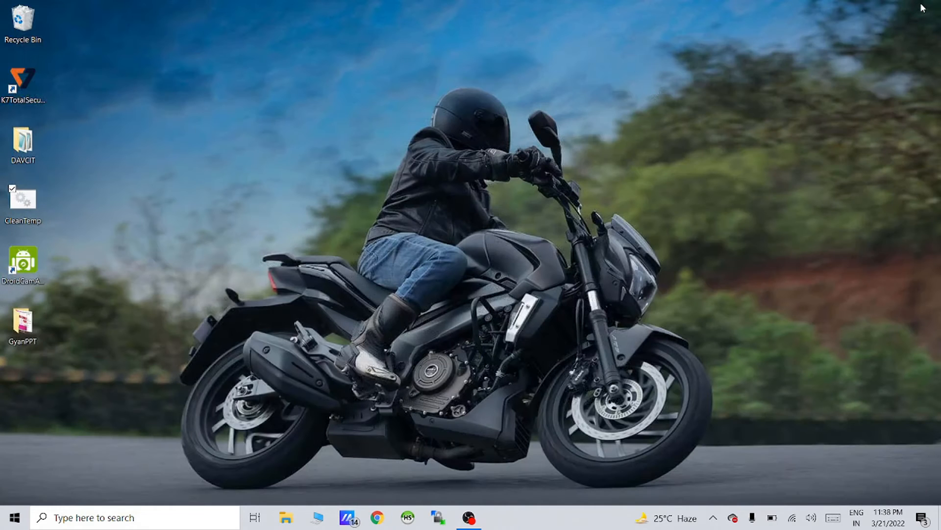
Search Google in Chrome for 'mysql download for windows 64 bit'
click(378, 521)
click(311, 32)
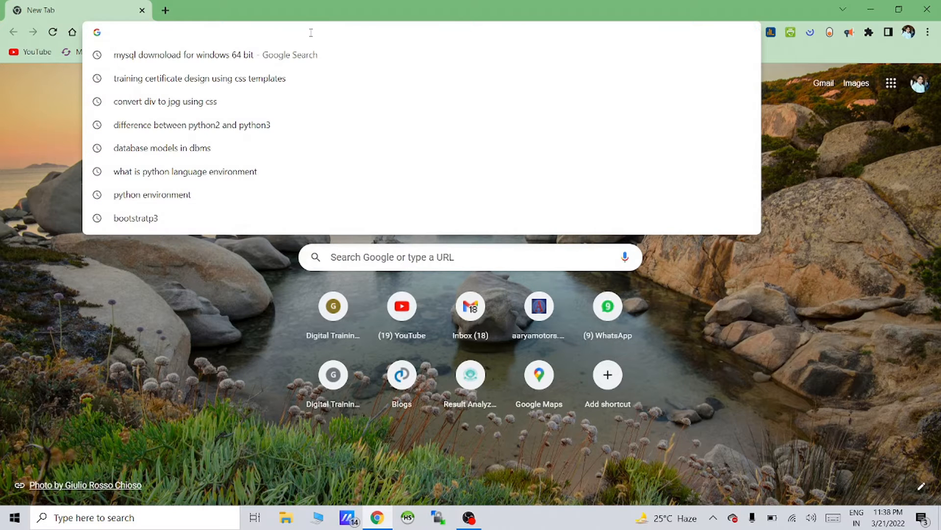
text(my)
key(End)
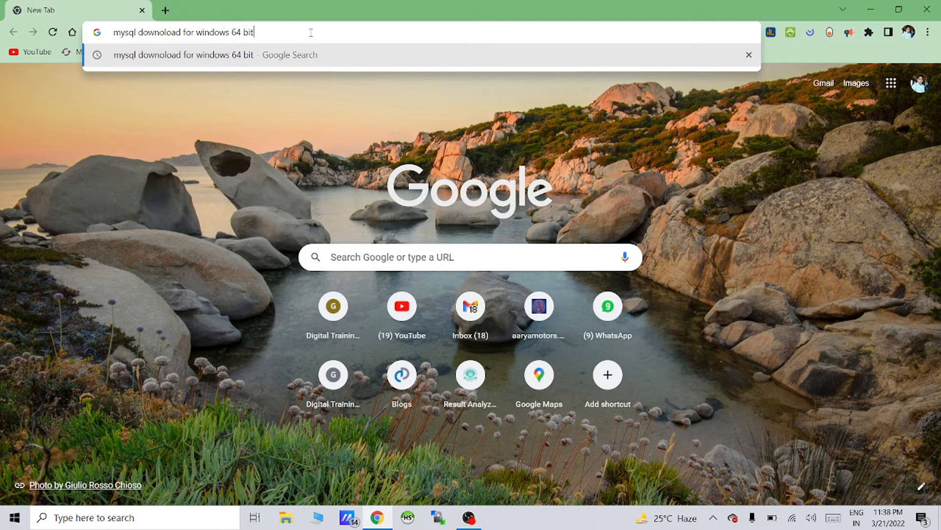
key(Return)
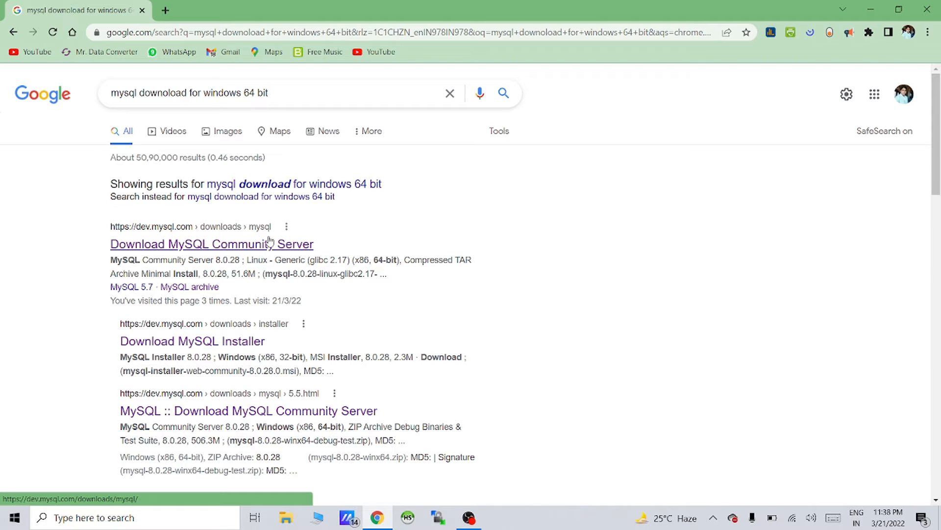
Open the MySQL Community Server 8.0.28 download result and look over the page
click(238, 249)
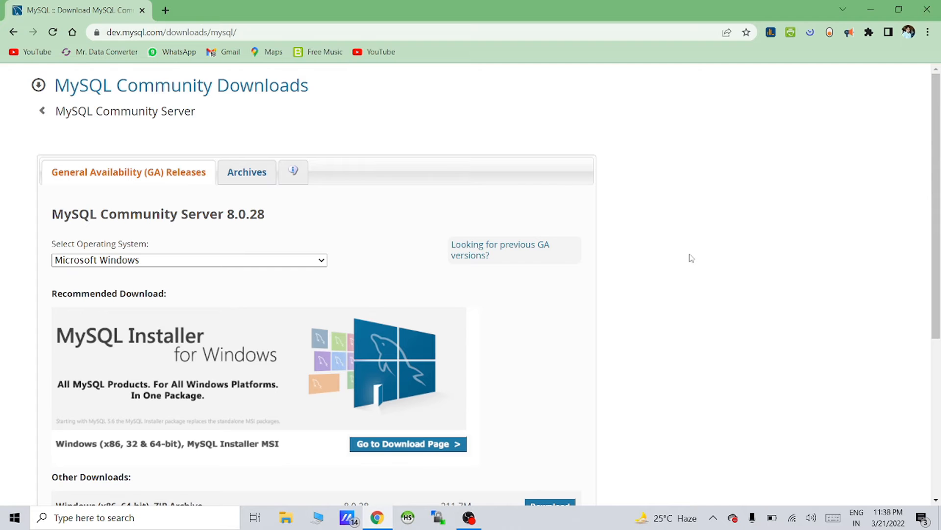
scroll(692, 258, down, 4)
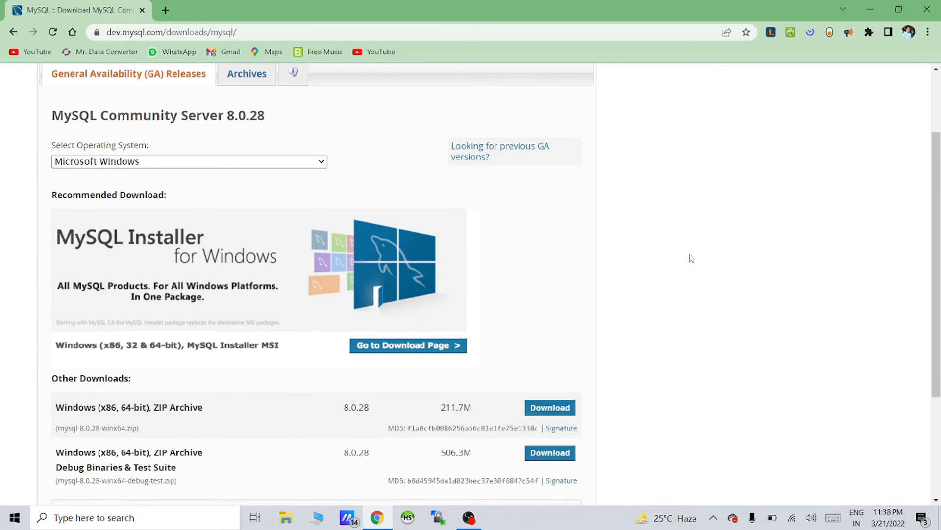
scroll(692, 258, up, 3)
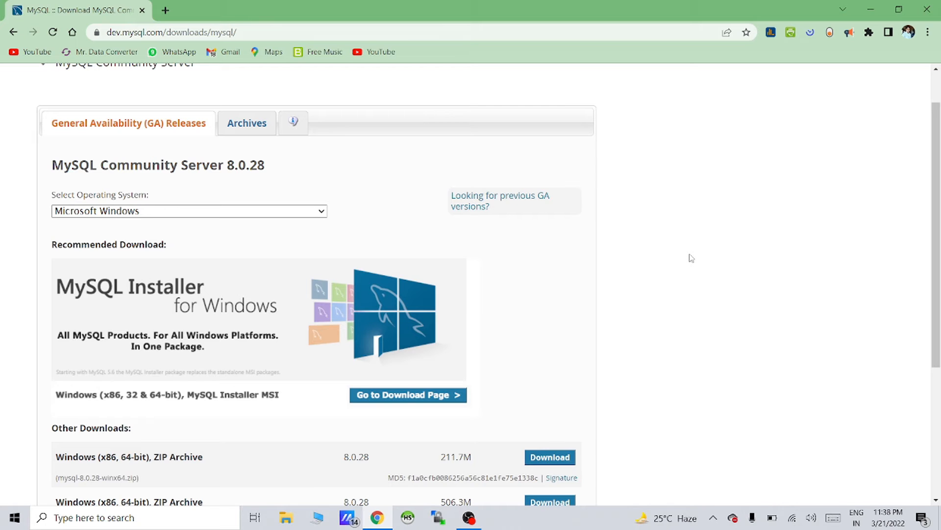
scroll(691, 258, down, 4)
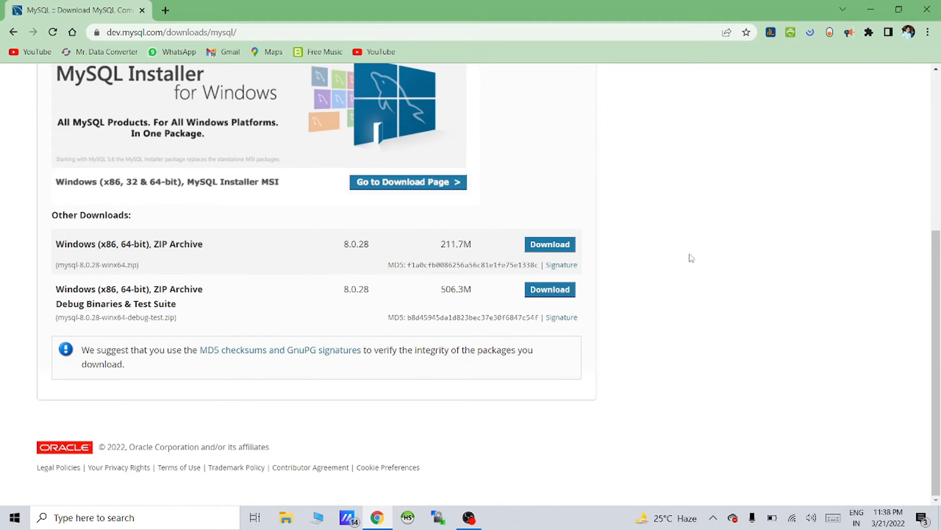
scroll(691, 258, up, 5)
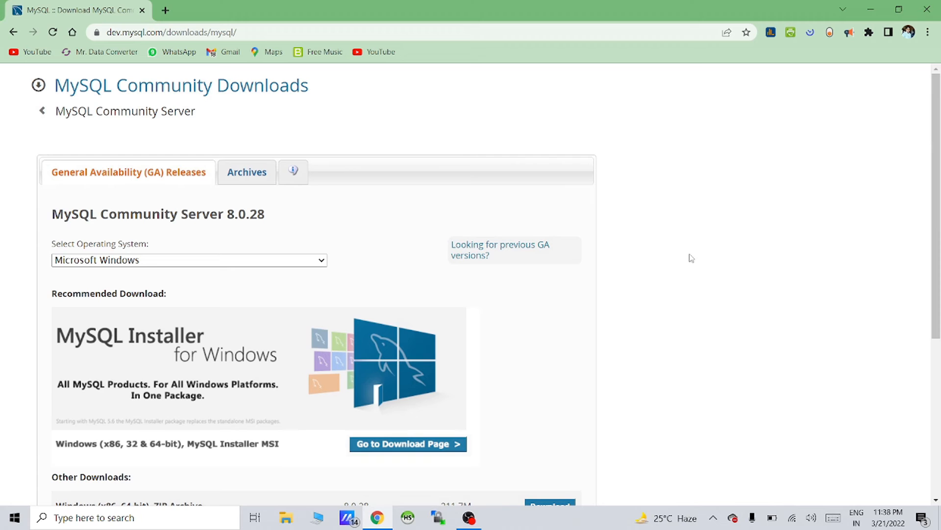
From Community Downloads, go to MySQL Installer for Windows and download the 435.7M MSI installer
click(42, 113)
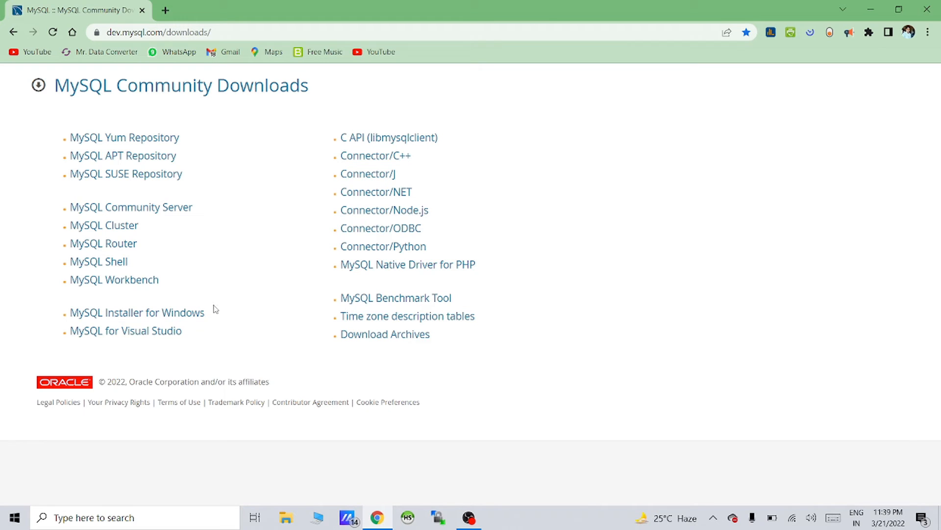
click(139, 319)
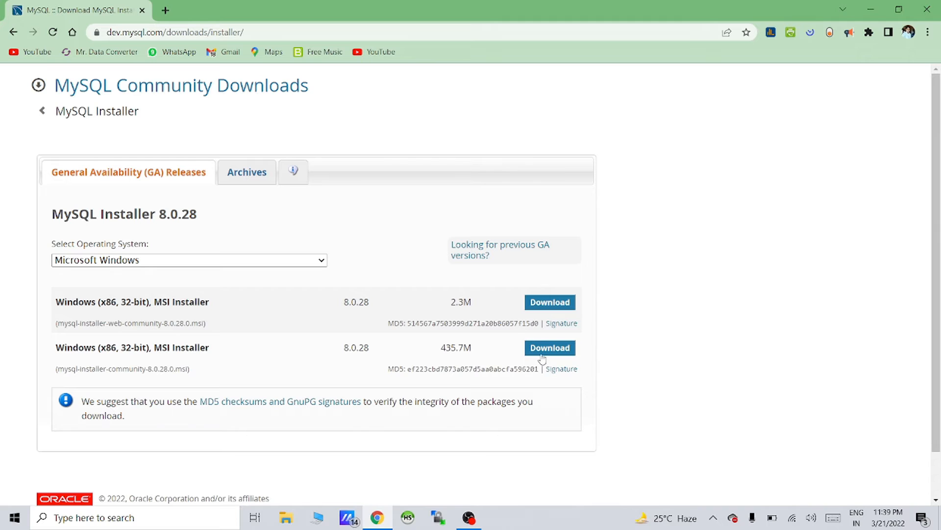
click(51, 114)
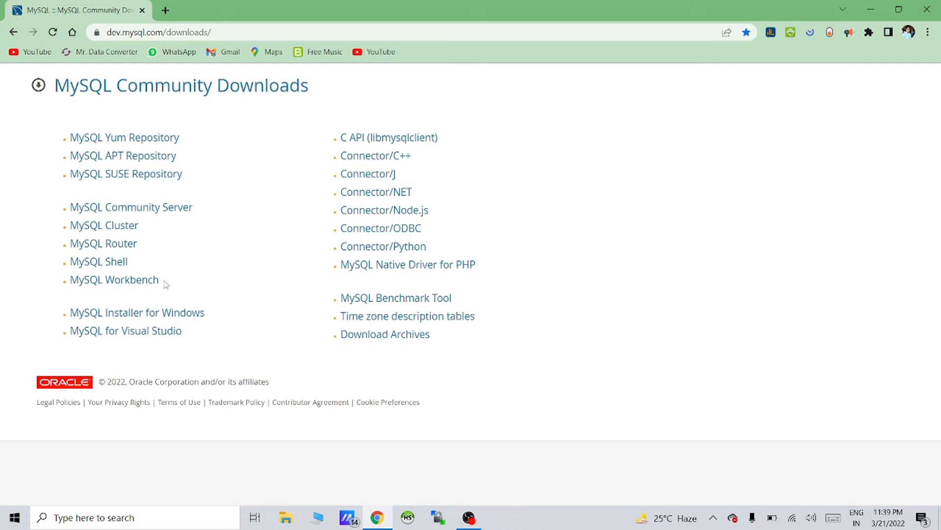
click(155, 313)
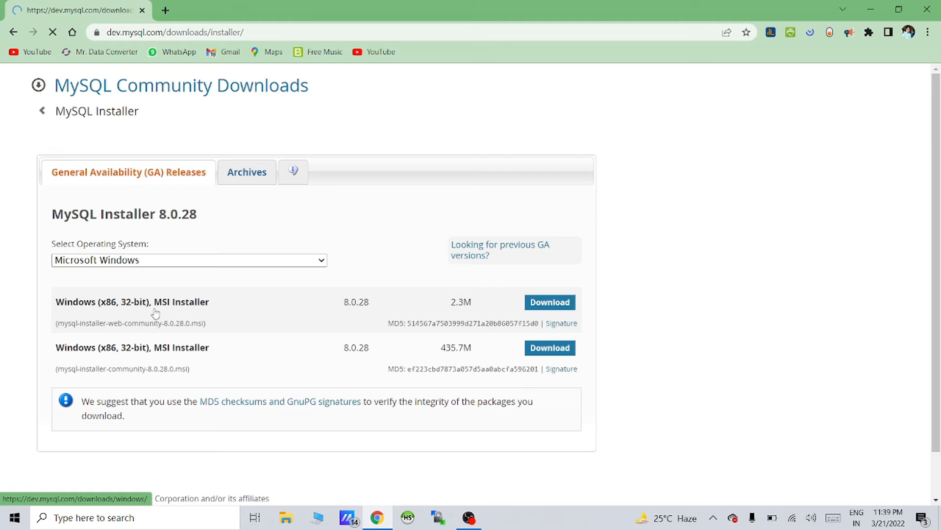
click(551, 351)
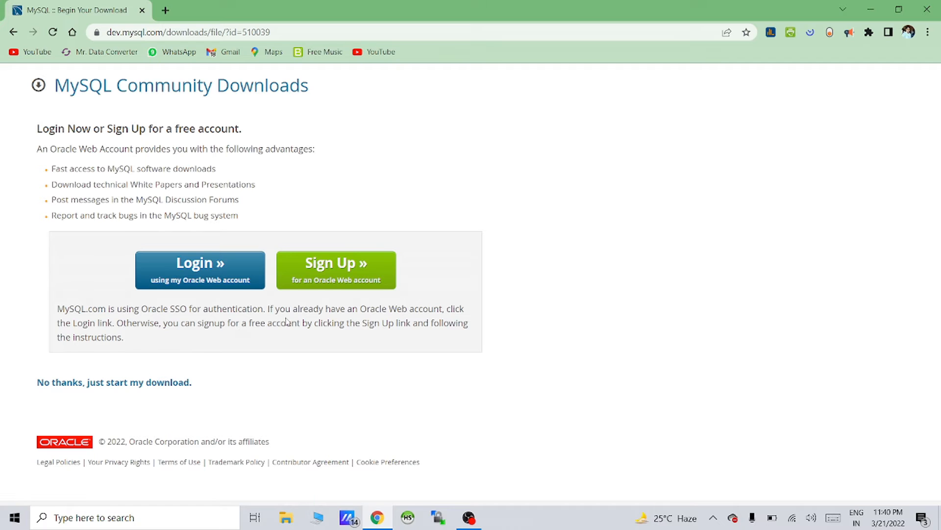
Skip login, cancel the duplicate mysql-installer-community-8.0.28.0.msi download in Free Download Manager, and close it and Chrome
click(112, 386)
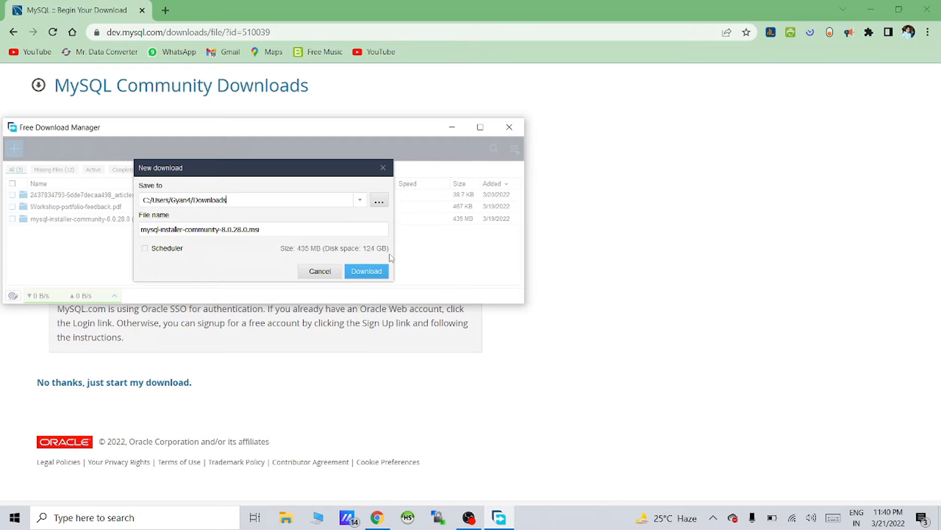
click(371, 276)
click(327, 272)
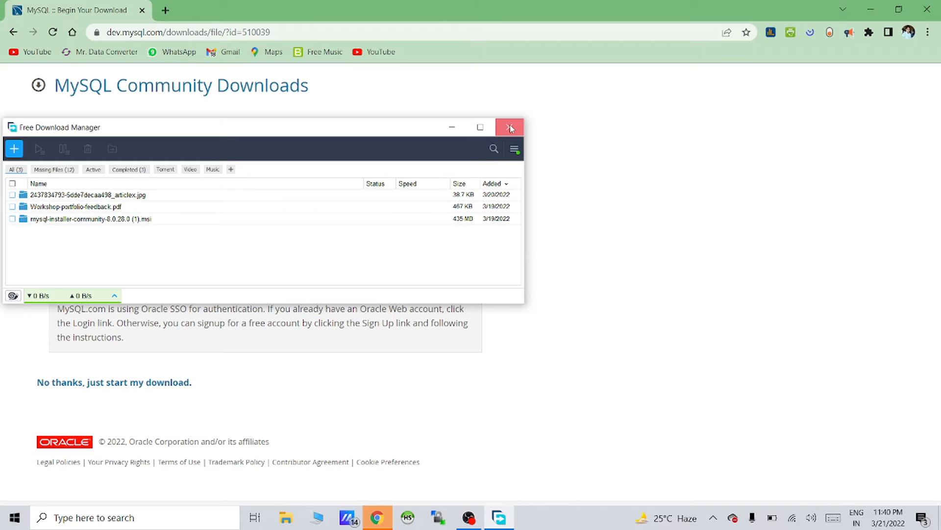
click(509, 127)
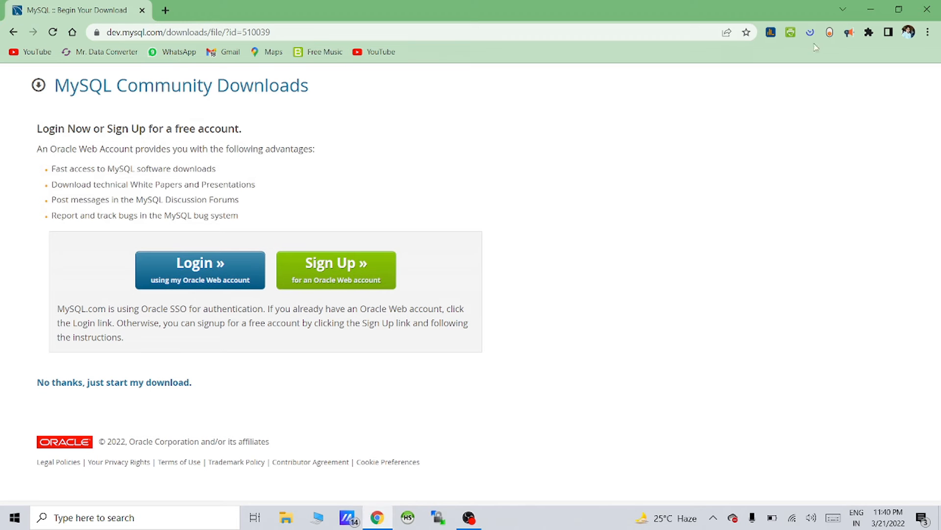
click(925, 11)
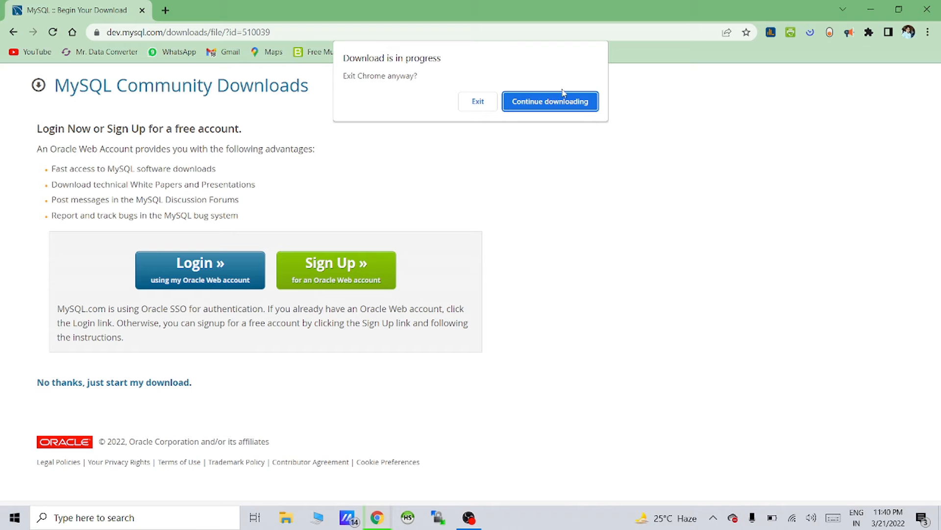
Exit Chrome and run mysql-installer-community-8.0.28.0 from the Downloads folder
click(479, 107)
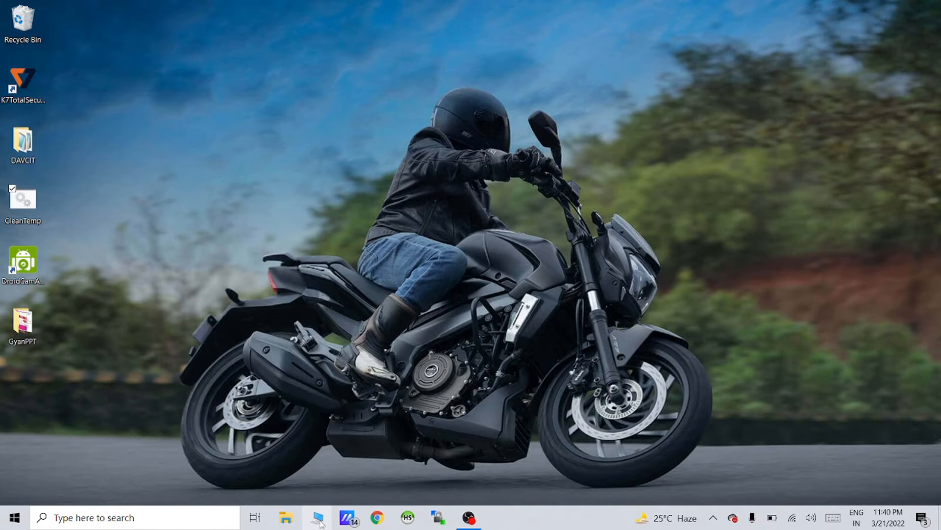
click(319, 521)
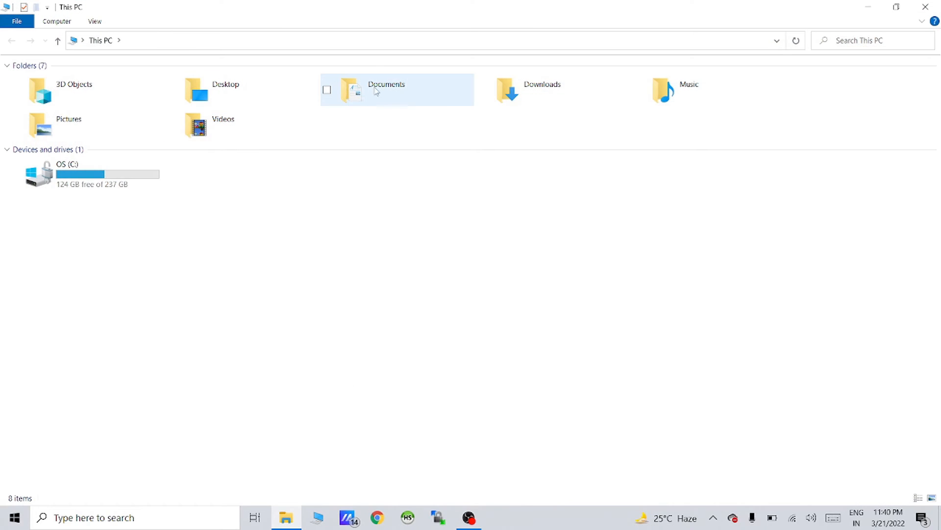
double_click(535, 87)
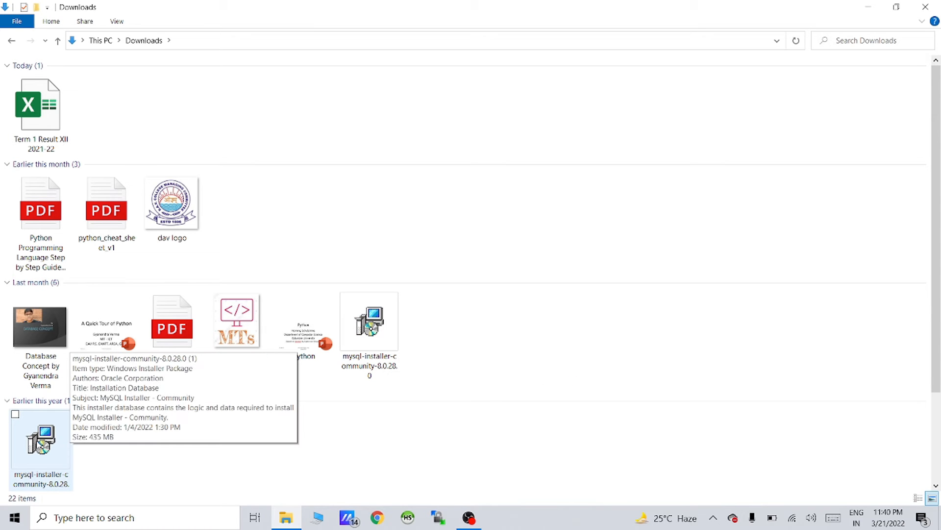
click(362, 355)
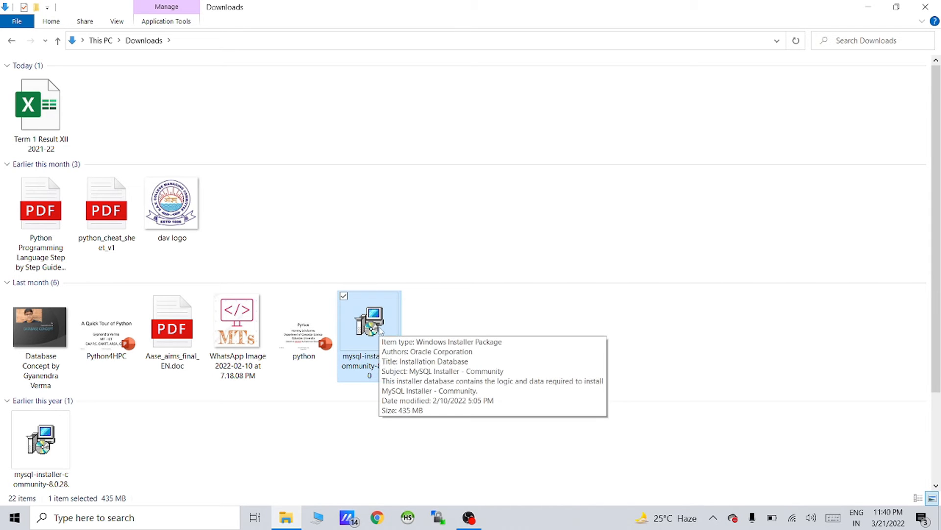
double_click(381, 332)
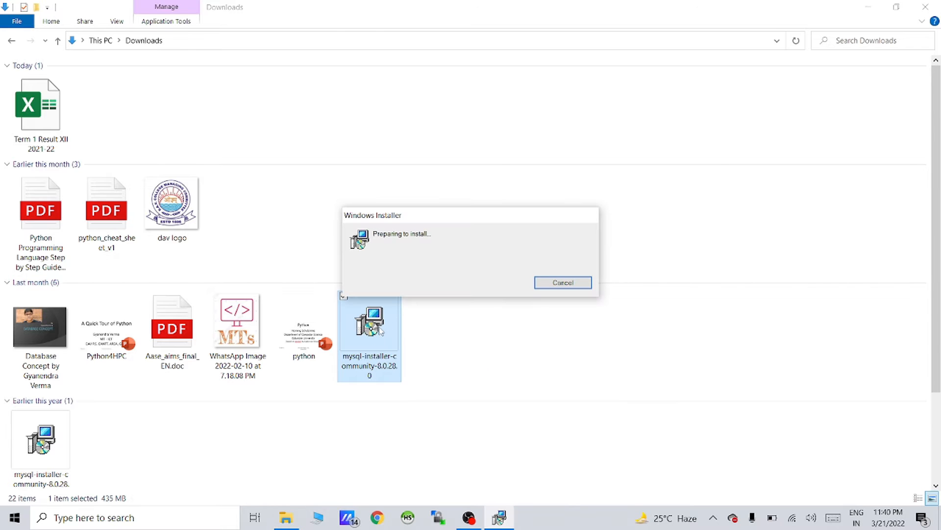
click(915, 7)
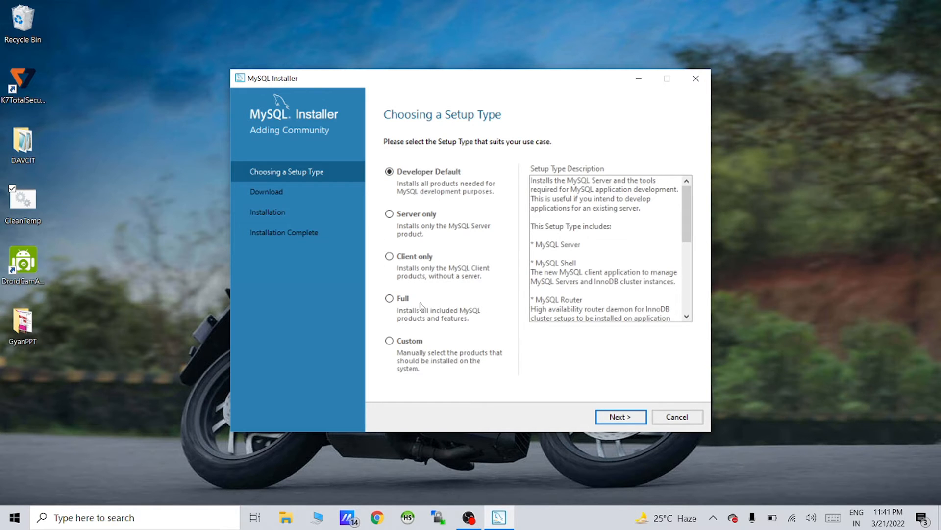
Compare Developer Default with Full, then choose the Full setup type and continue
click(389, 300)
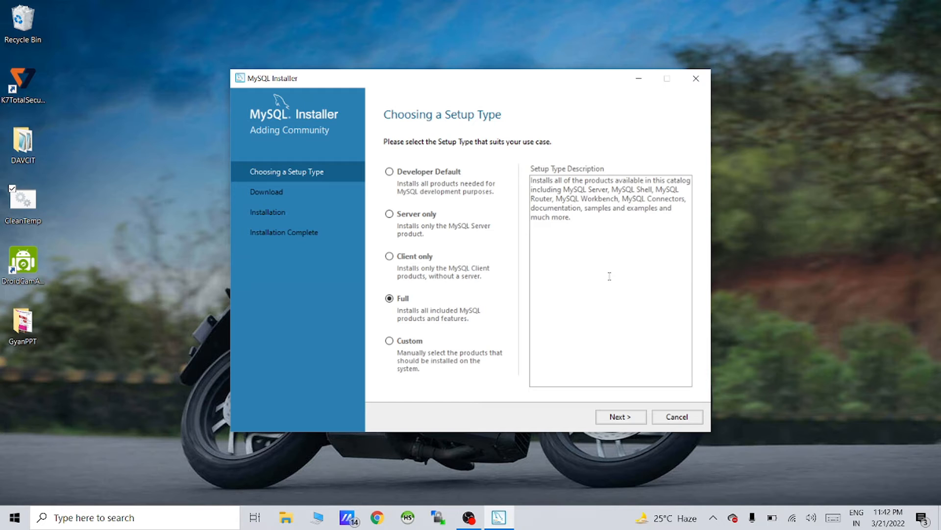
click(415, 178)
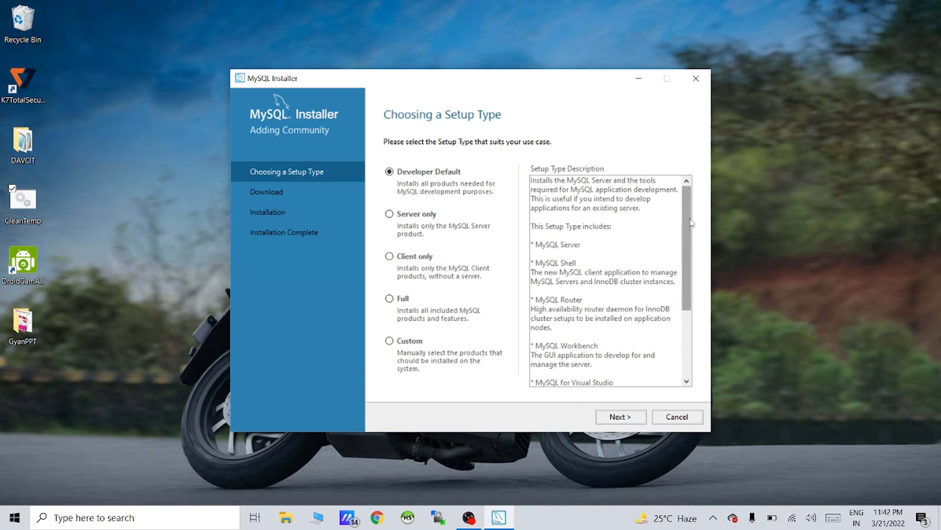
mouse_move(691, 224)
mouse_down()
mouse_move(697, 314)
mouse_move(684, 220)
mouse_up()
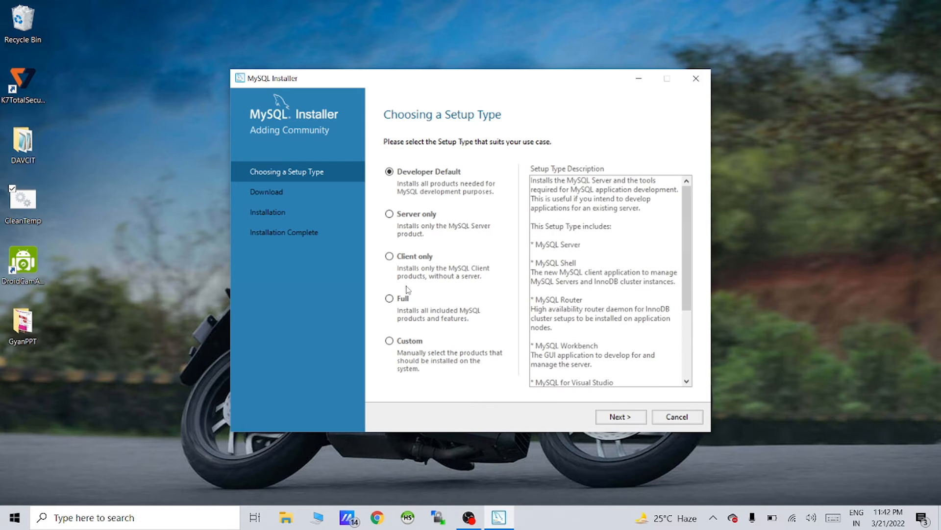
click(389, 298)
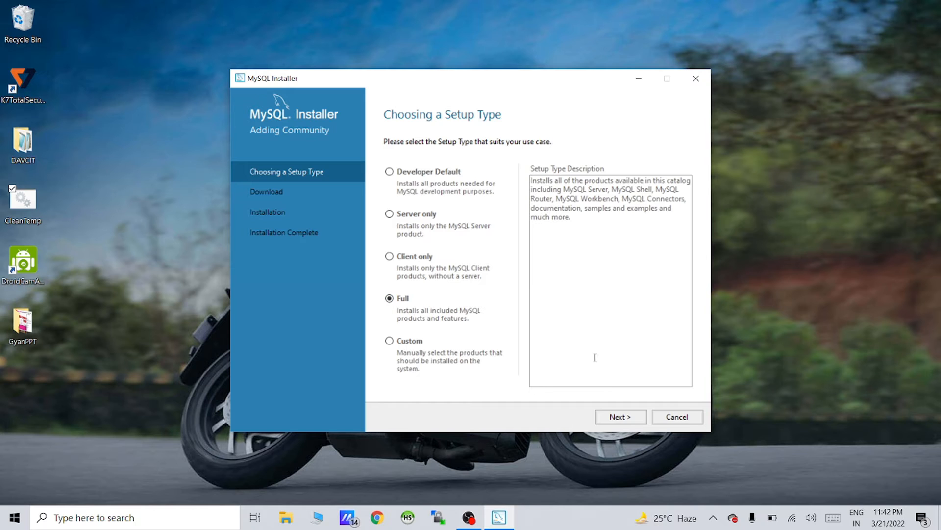
click(621, 417)
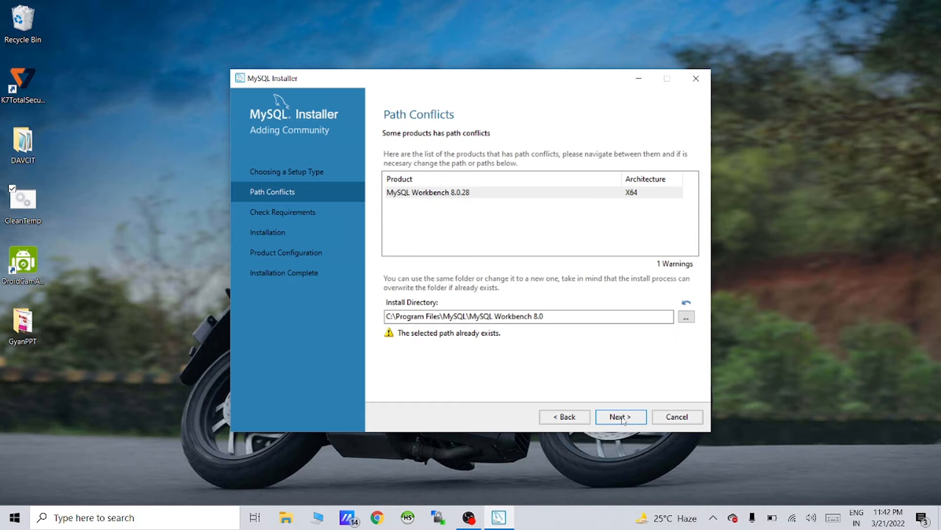
Continue past Path Conflicts, accepting the MySQL Workbench existing-path warning
click(583, 421)
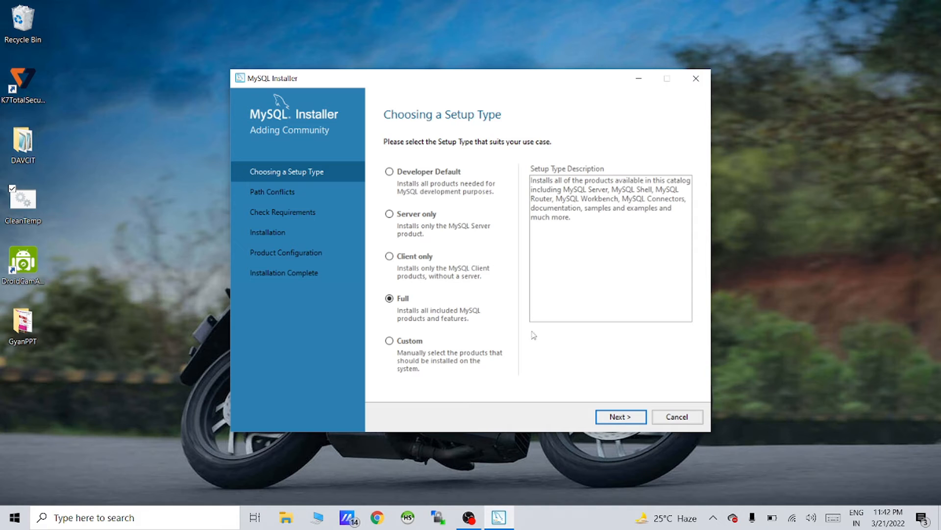
click(631, 418)
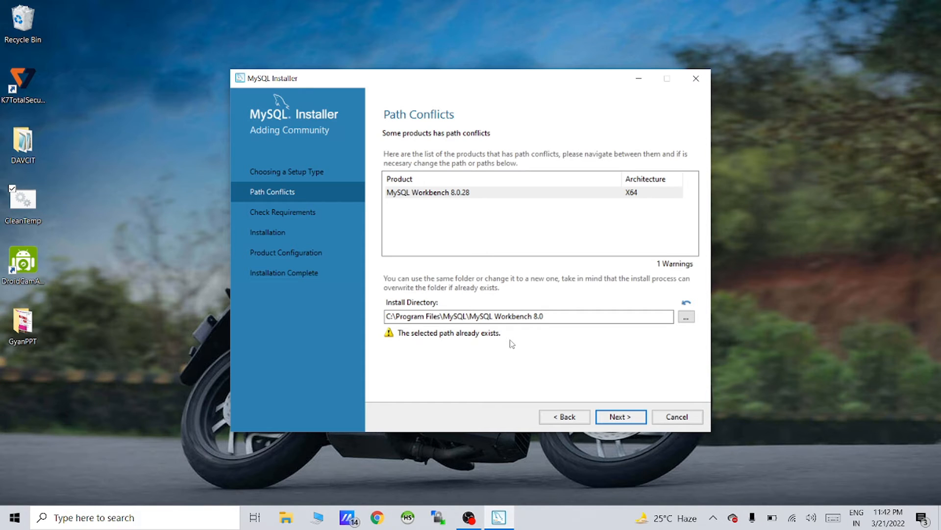
click(623, 420)
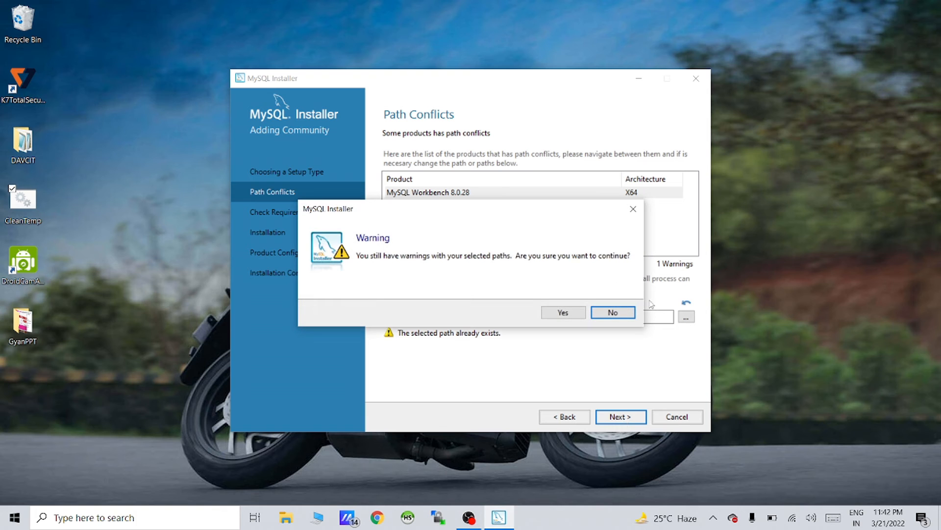
click(562, 313)
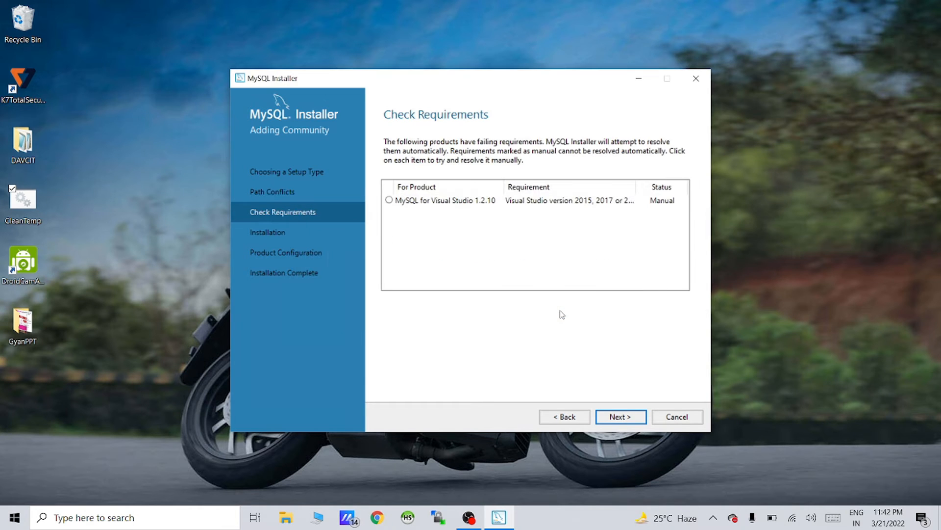
Skip the unmet MySQL for Visual Studio 1.2.10 requirement and continue to installation
click(391, 201)
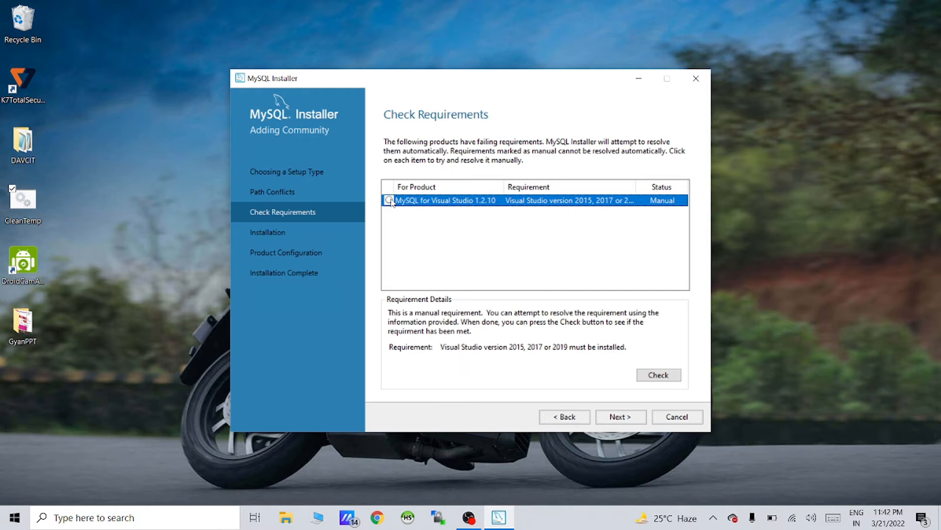
click(625, 418)
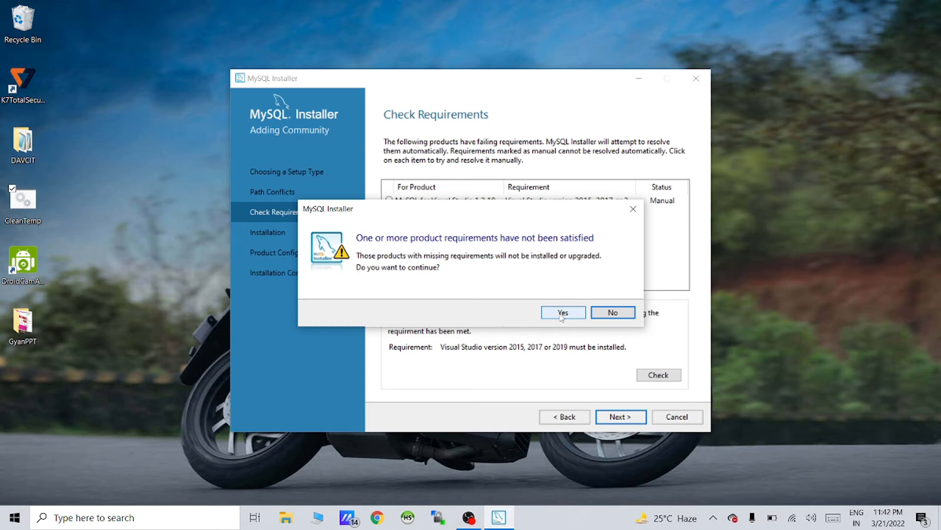
click(563, 312)
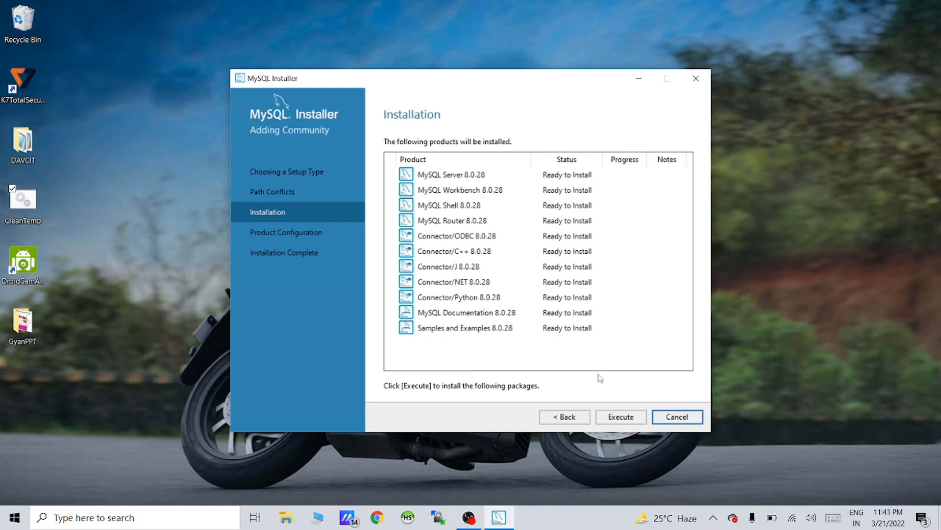
Install the eleven 8.0.28 products, watching MySQL Router and MySQL Shell until all read Complete
click(620, 419)
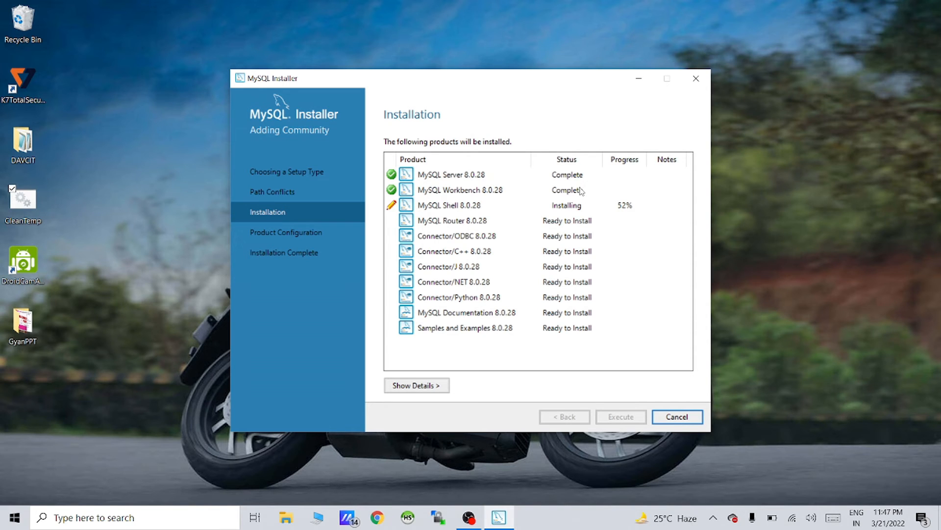
click(571, 222)
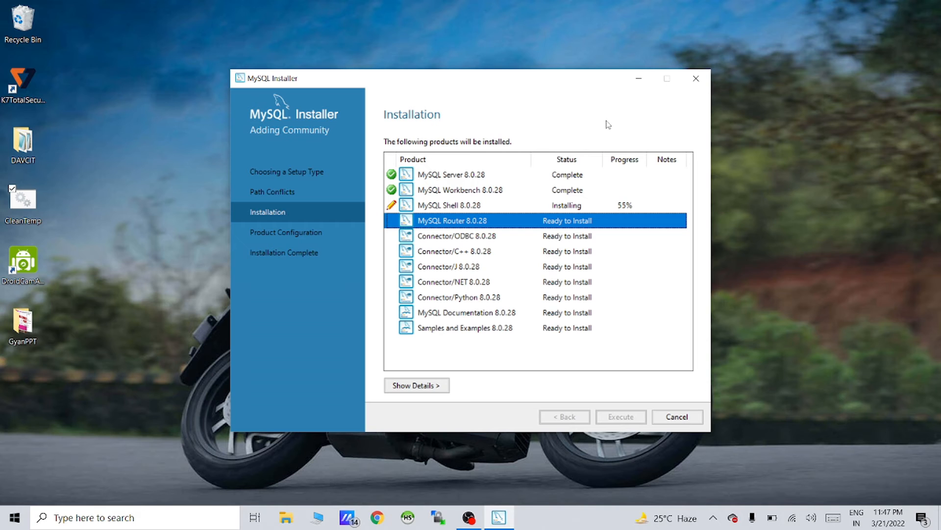
click(478, 202)
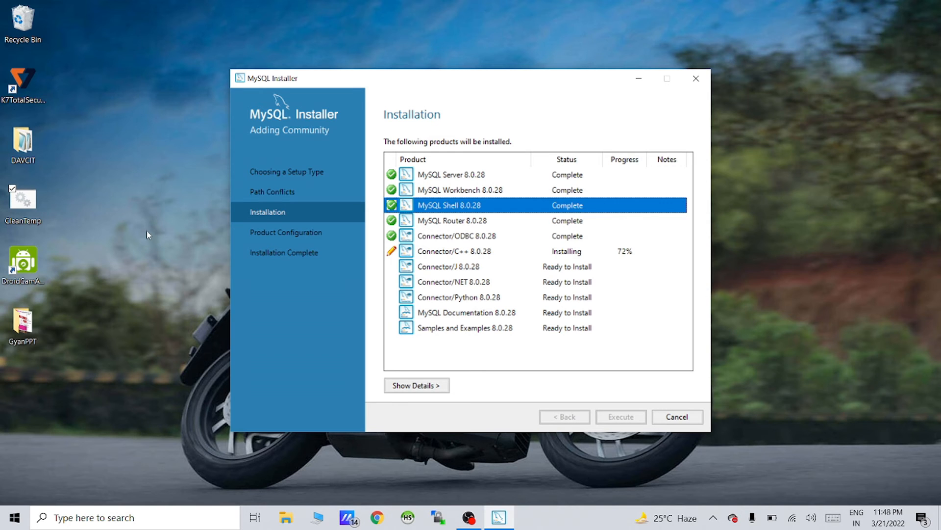
click(25, 84)
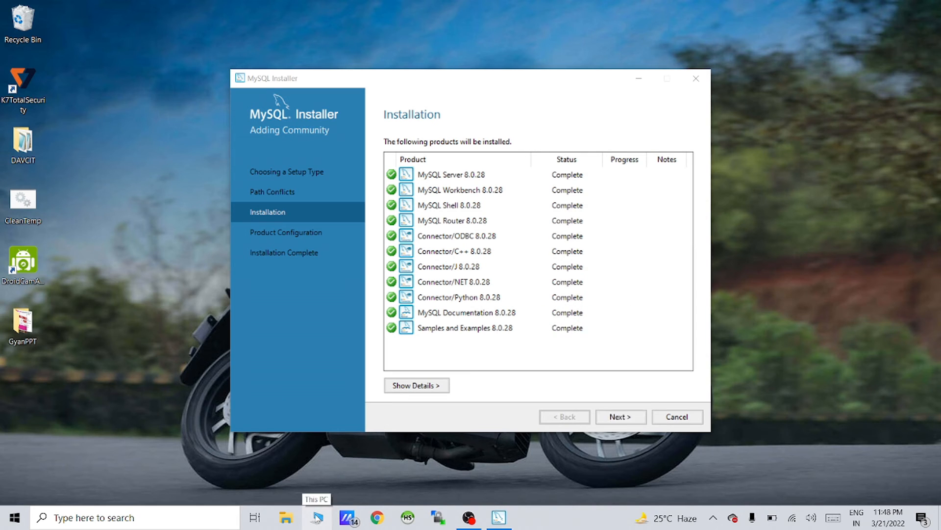
key(super+r)
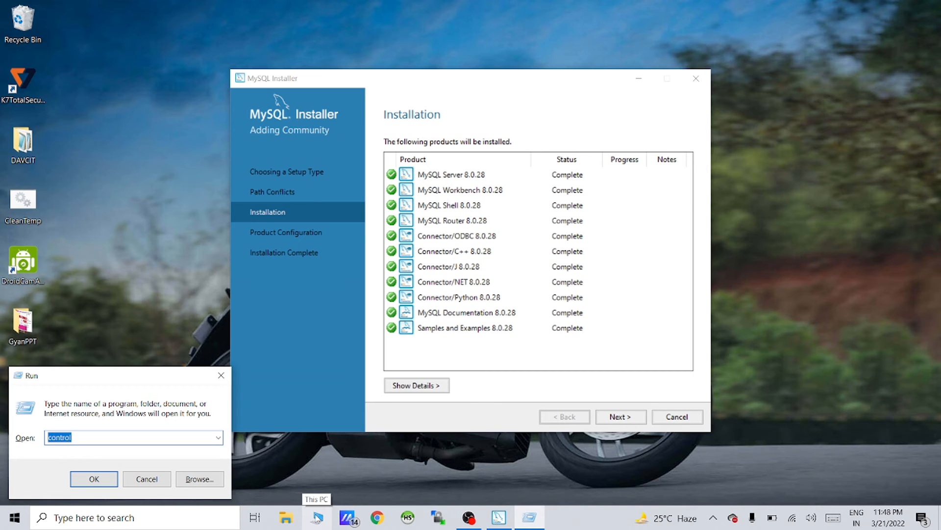
text(%)
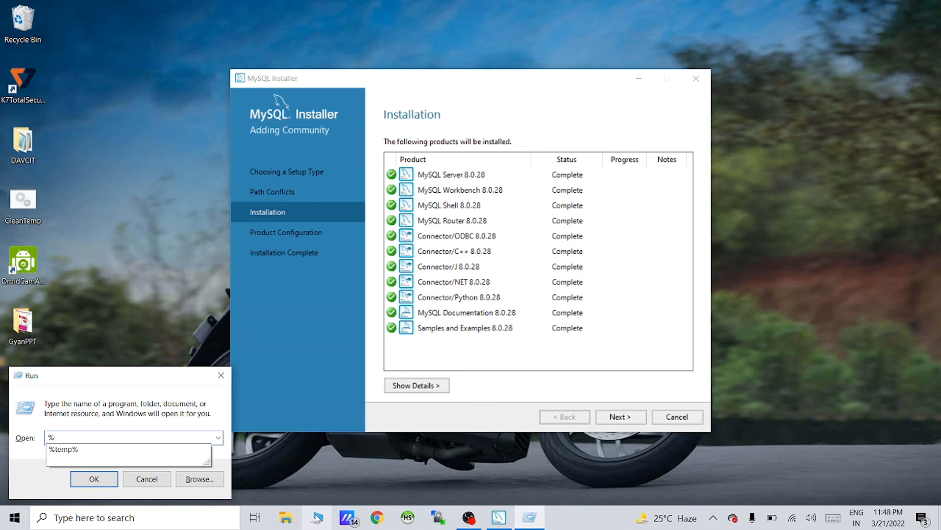
text(temp%)
key(Return)
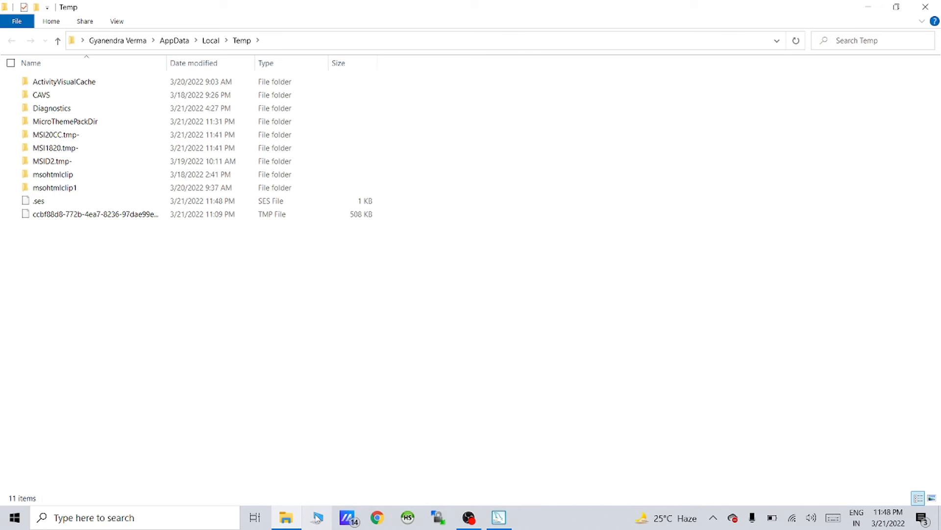
click(925, 7)
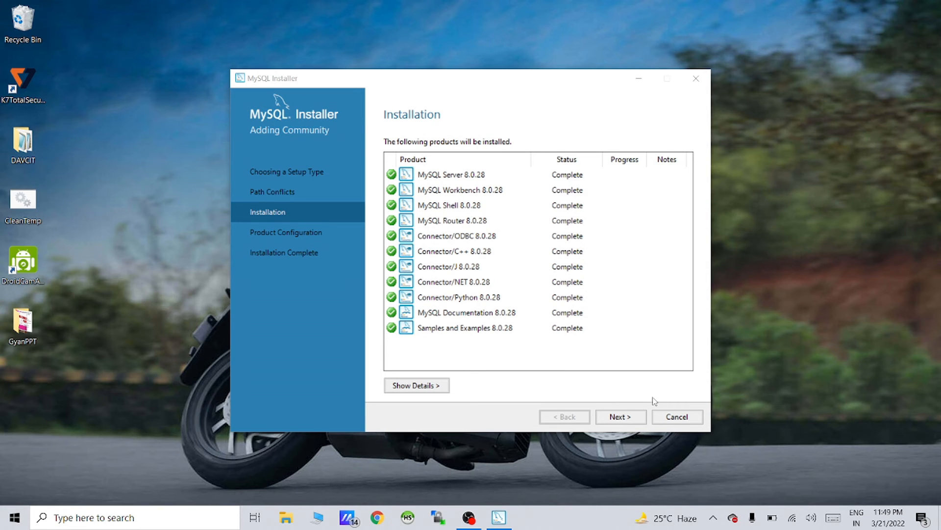
click(625, 418)
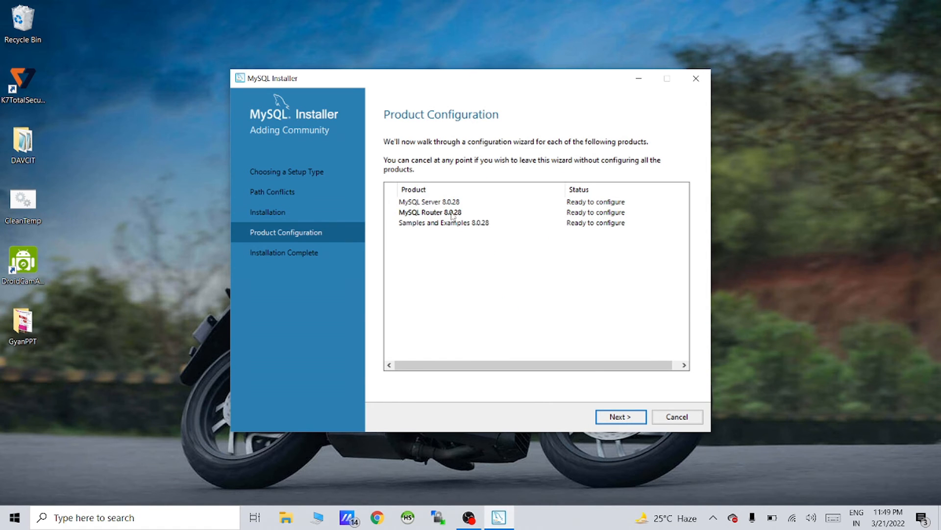
Advance to MySQL Server's Type and Networking page: Development Computer, TCP/IP port 3306
click(433, 202)
click(617, 417)
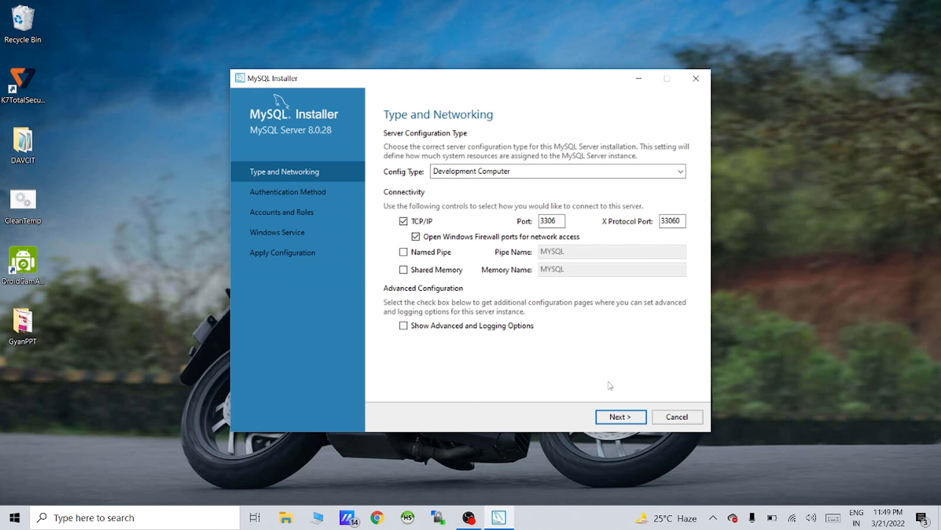
Accept the port 3306 networking settings and keep strong password encryption for authentication
click(621, 417)
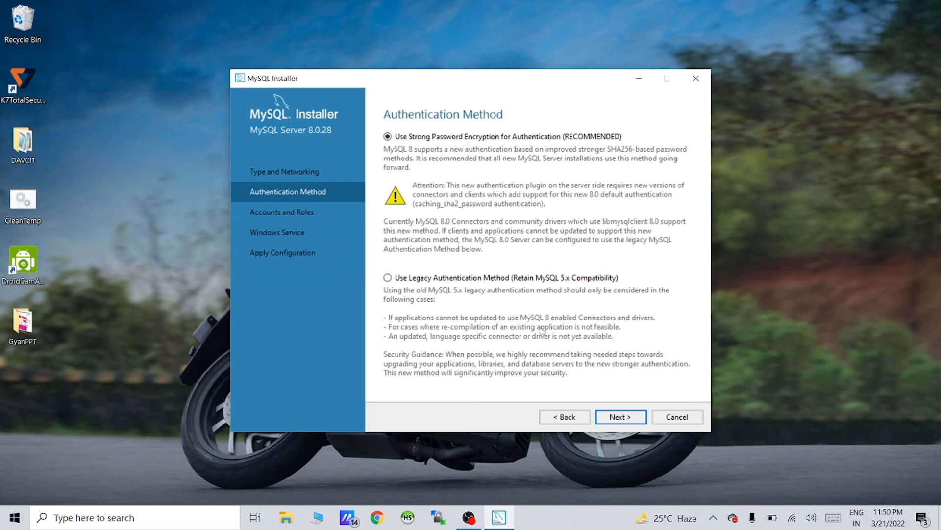
click(615, 421)
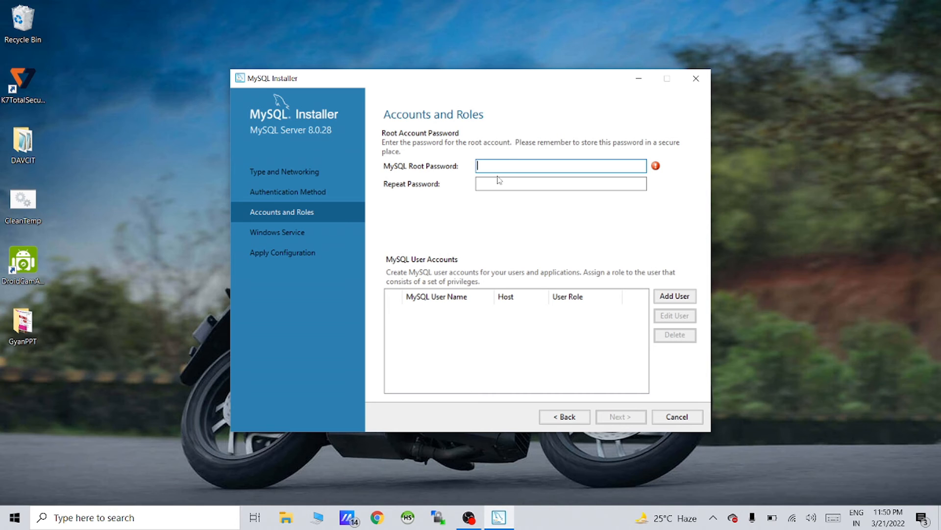
Enter and confirm the root password, keep Windows service defaults, and execute the server configuration
text(root1234)
click(498, 182)
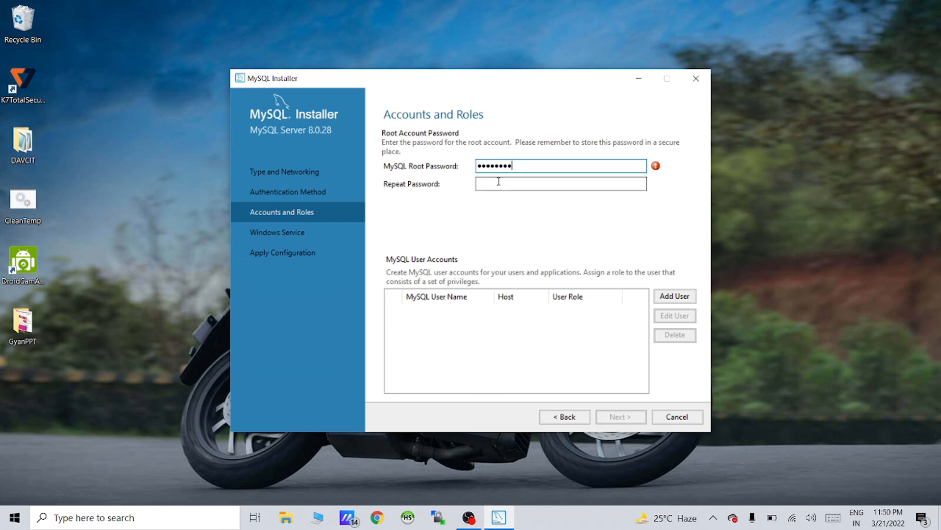
text(root123)
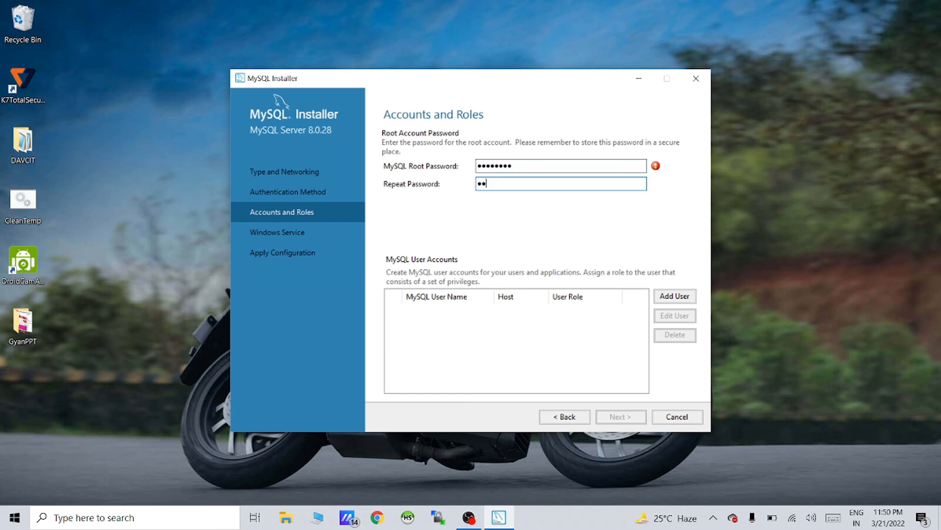
text(4)
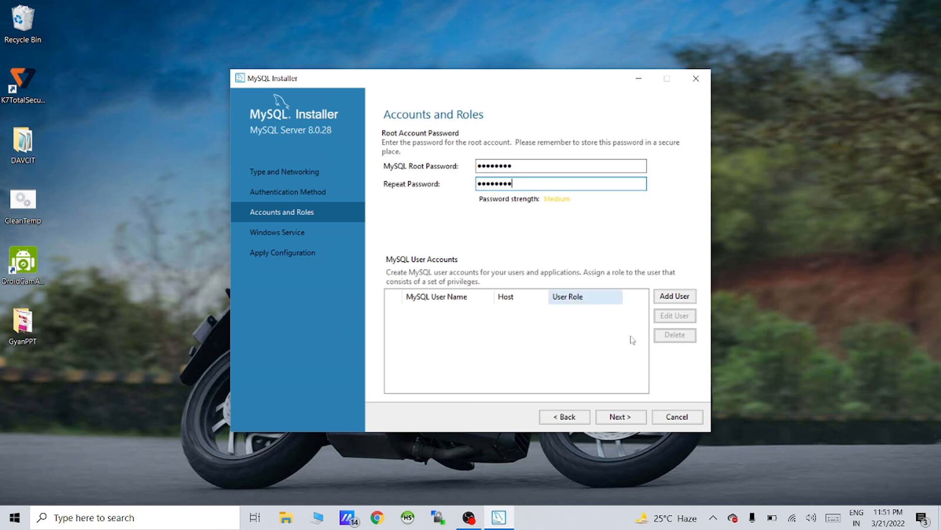
click(620, 417)
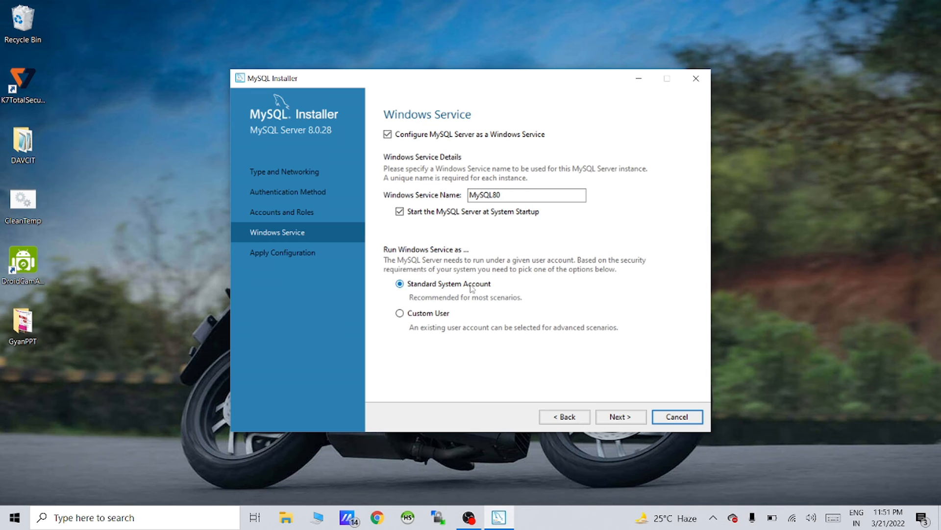
click(632, 417)
click(632, 418)
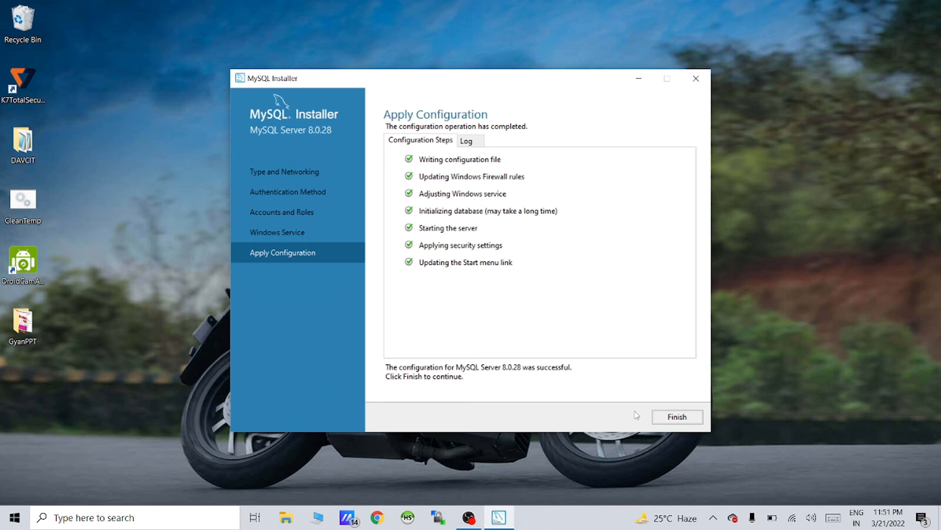
Finish the server configuration and skip MySQL Router bootstrapping, leaving it Configuration not needed
click(685, 422)
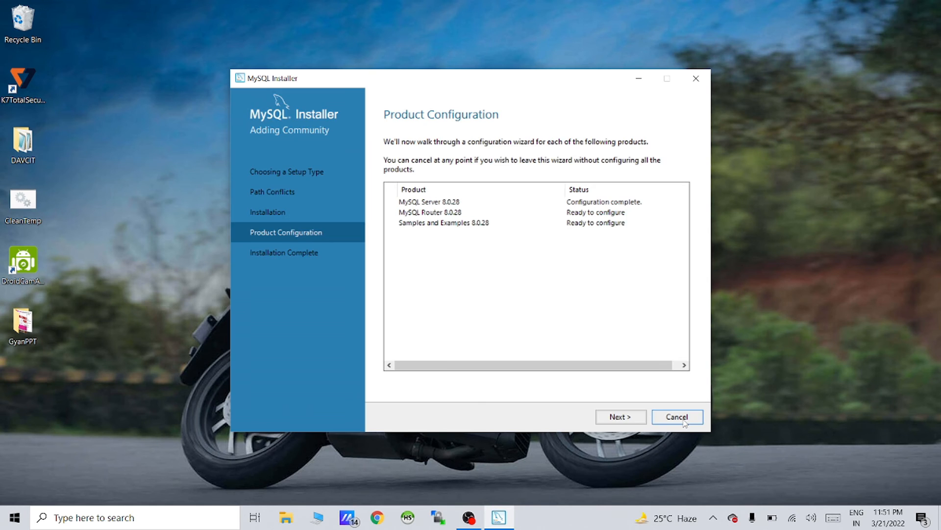
click(630, 417)
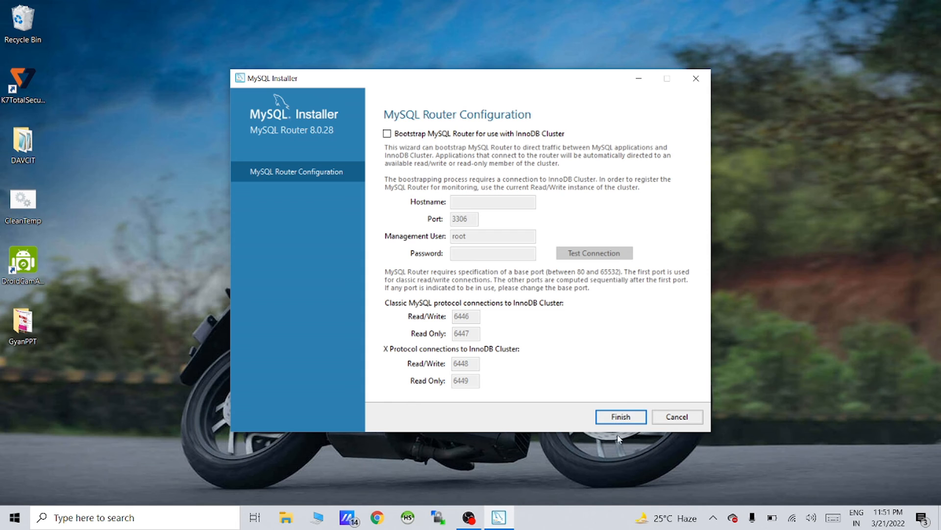
click(622, 420)
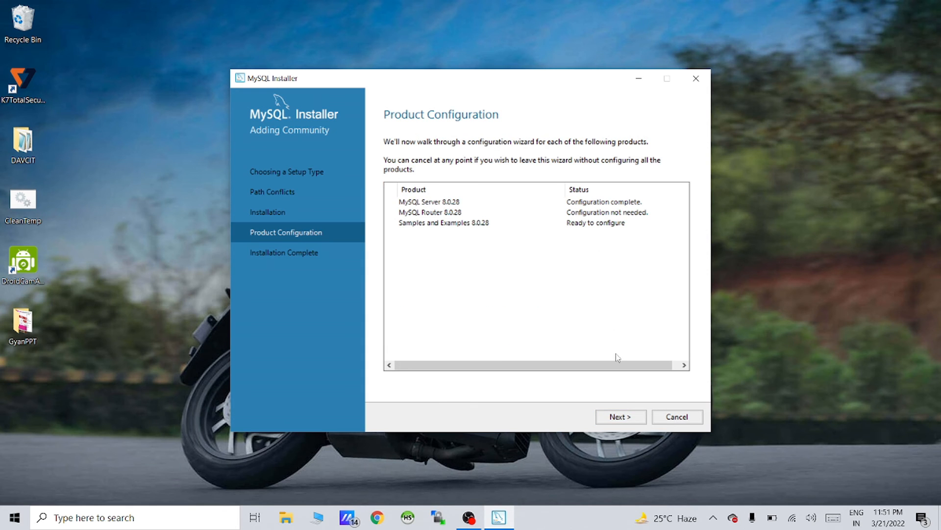
Connect Samples and Examples to MySQL Server 8.0.28 with the root password and apply its configuration
click(620, 418)
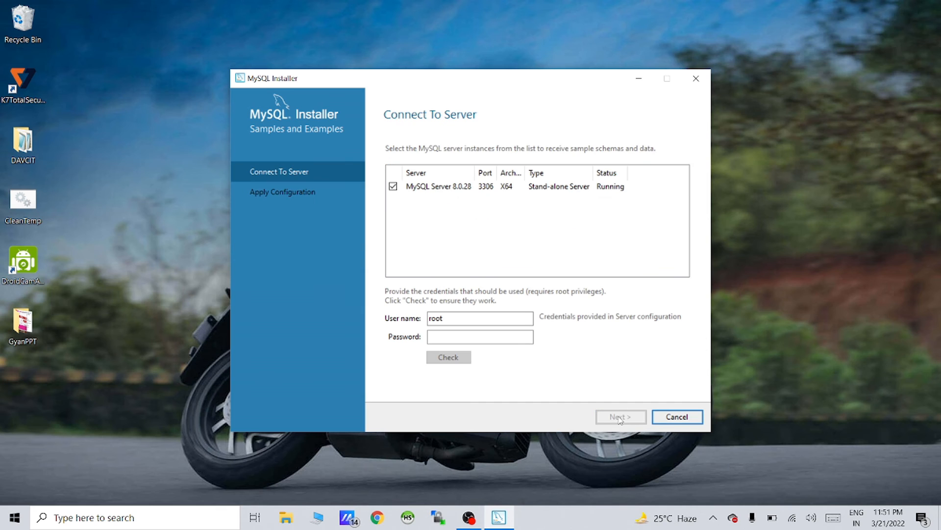
click(467, 338)
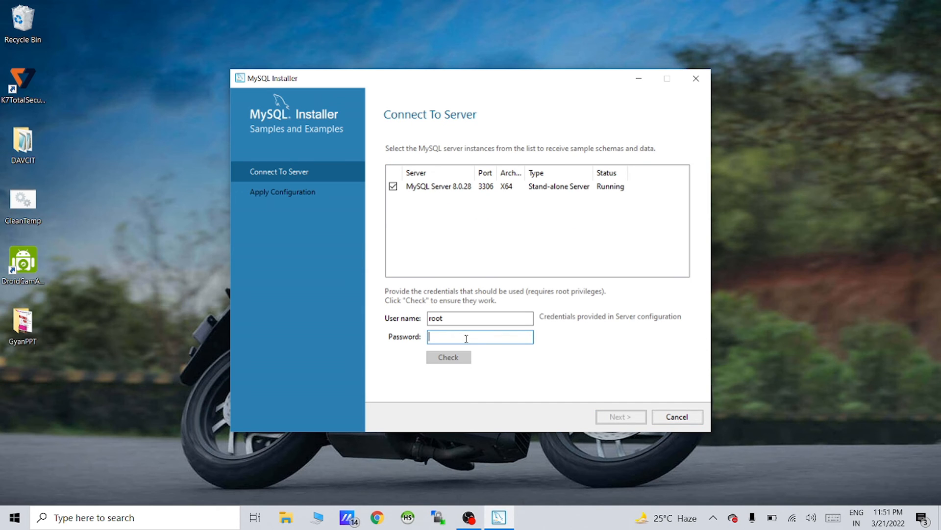
text(rootroot)
click(455, 356)
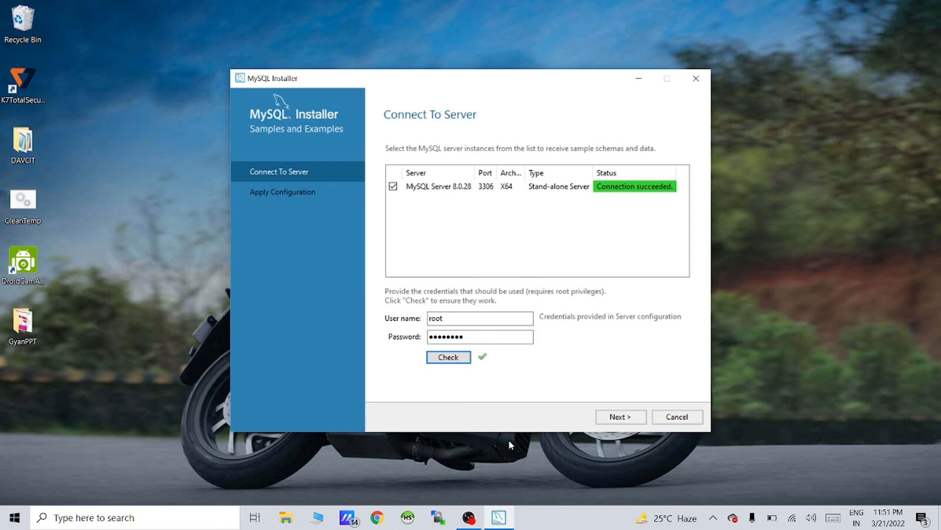
click(621, 417)
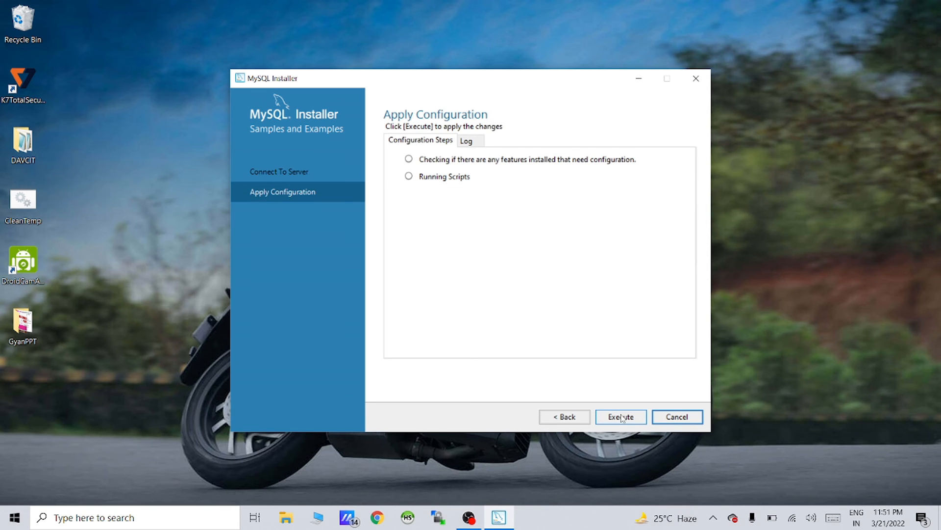
click(622, 416)
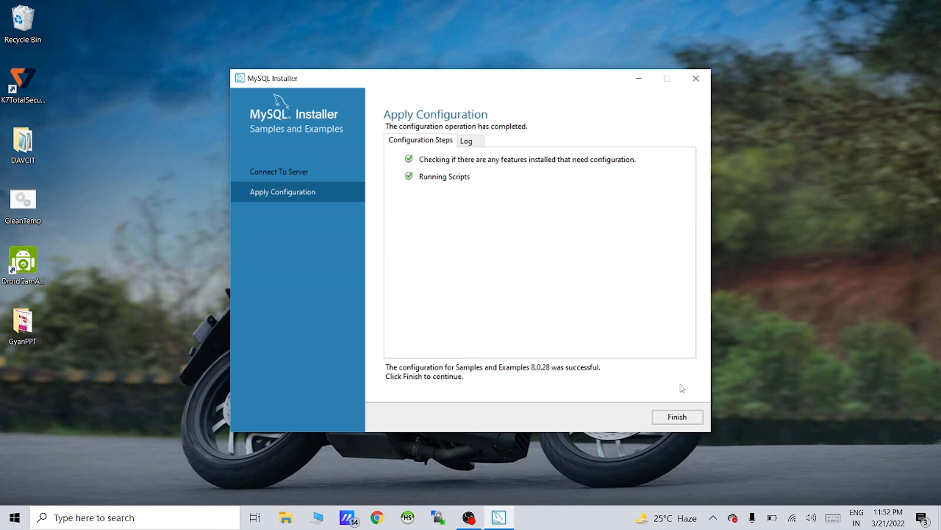
Close the samples configuration and reach Installation Complete with Workbench and Shell set to start
click(676, 417)
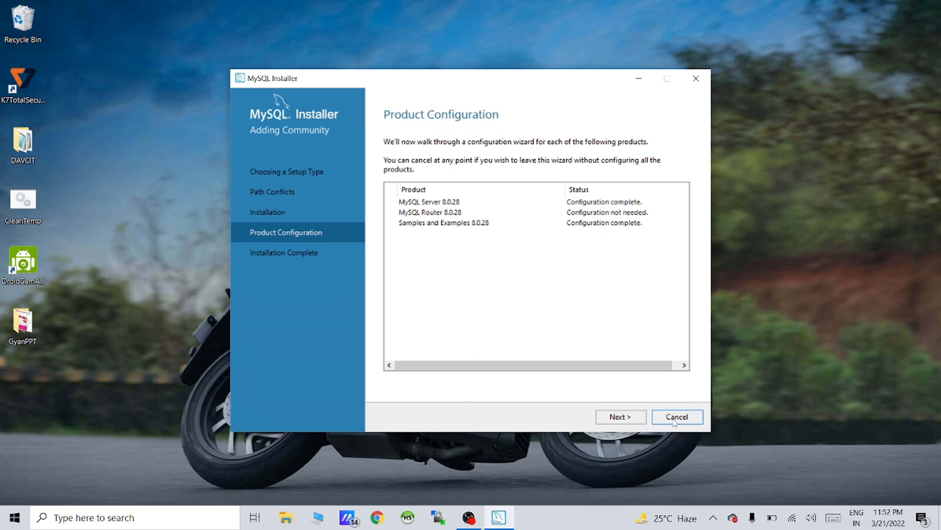
click(627, 418)
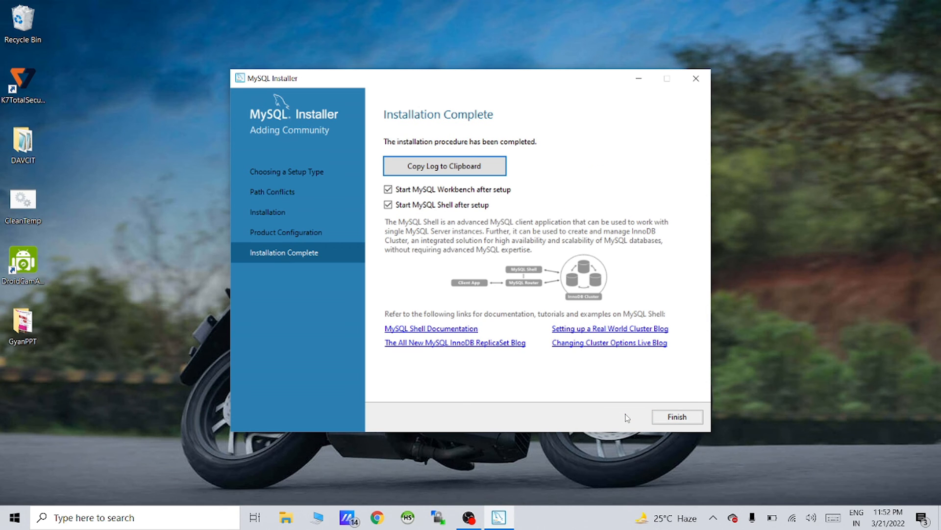
Finish the installer and close the MySQL Workbench and MySQL Shell windows
click(677, 417)
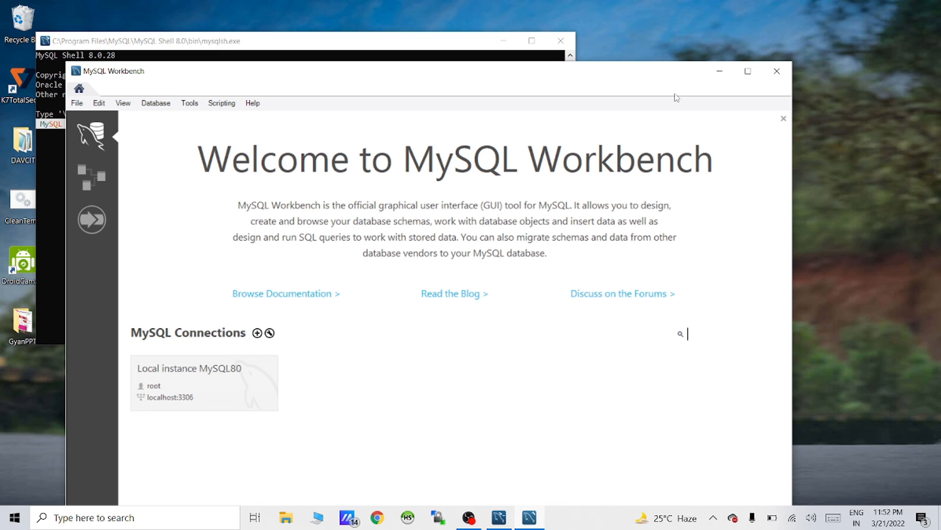
click(775, 73)
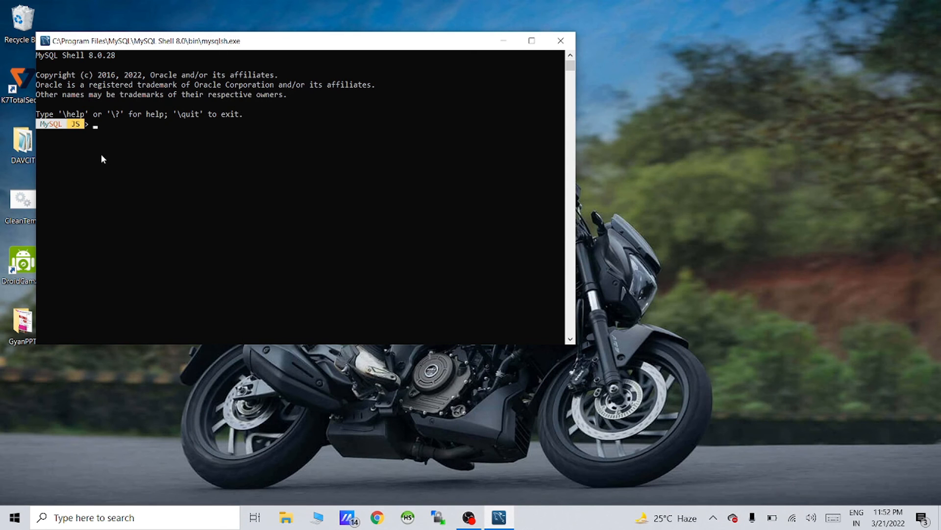
click(113, 127)
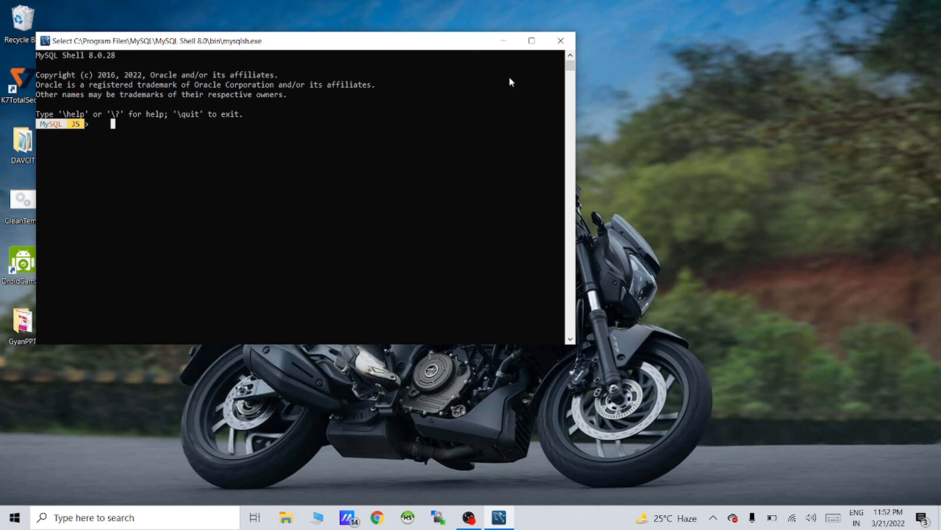
click(561, 40)
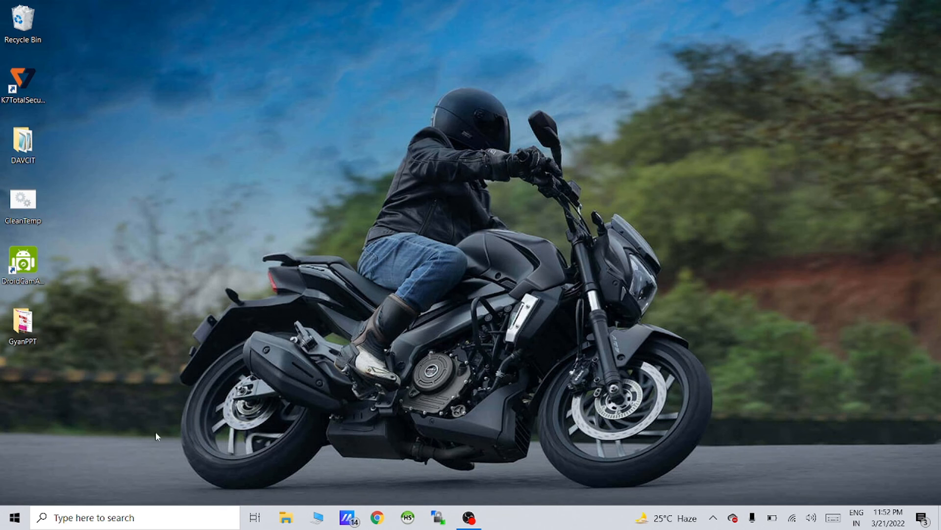
click(16, 518)
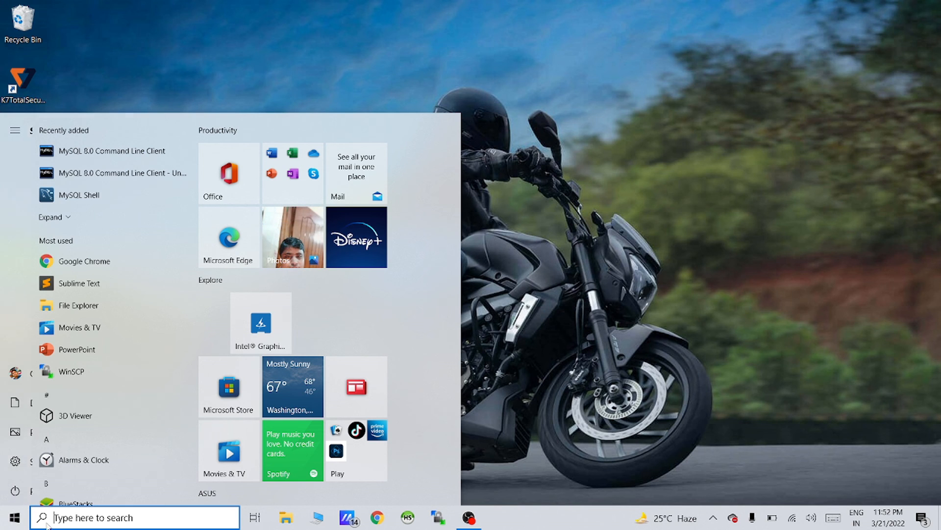
Search the Start menu for 'mysql' and launch MySQL 8.0 Command Line Client
click(69, 516)
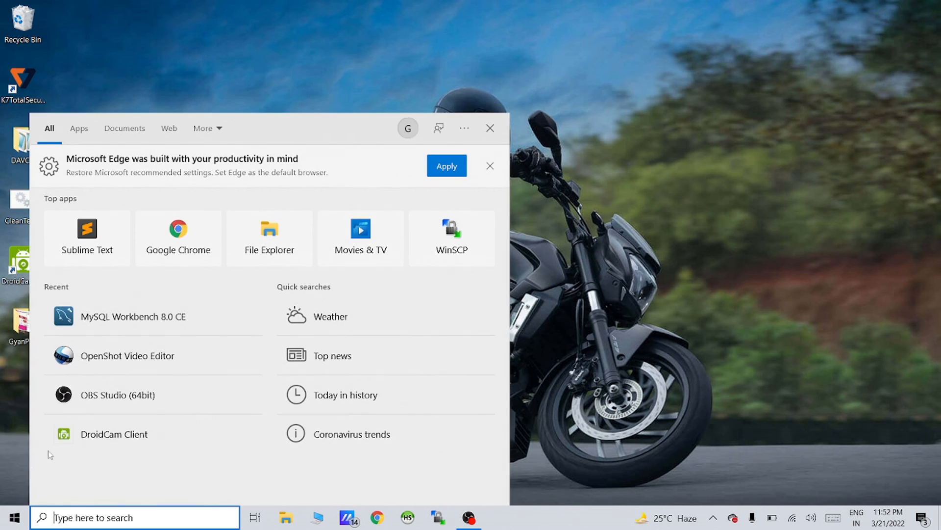
click(19, 518)
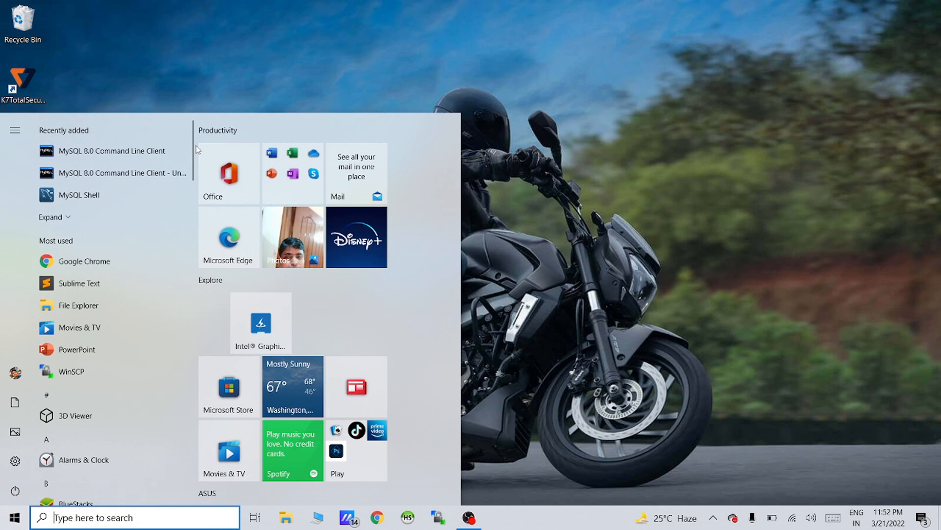
mouse_move(194, 149)
mouse_down()
mouse_move(211, 290)
mouse_move(213, 360)
mouse_move(197, 224)
mouse_move(207, 514)
mouse_up()
drag(195, 476, 194, 101)
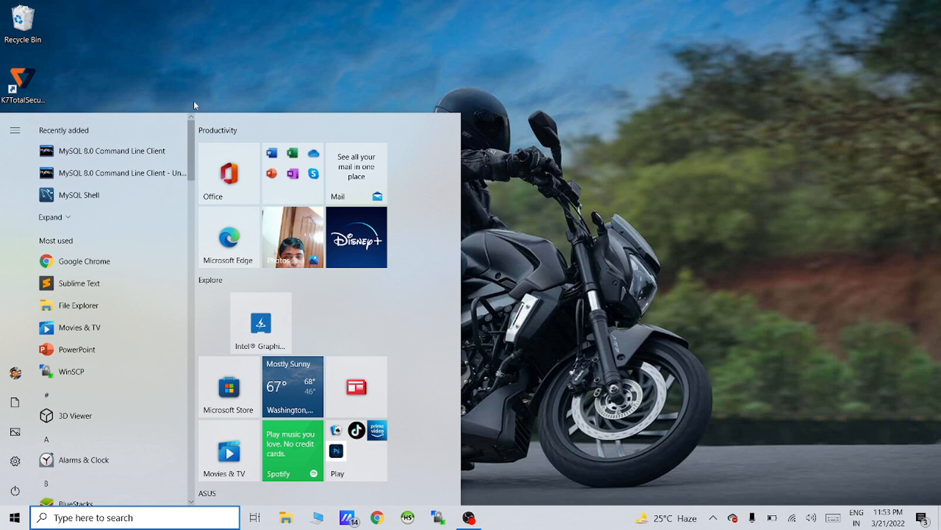
click(98, 519)
text(mysql)
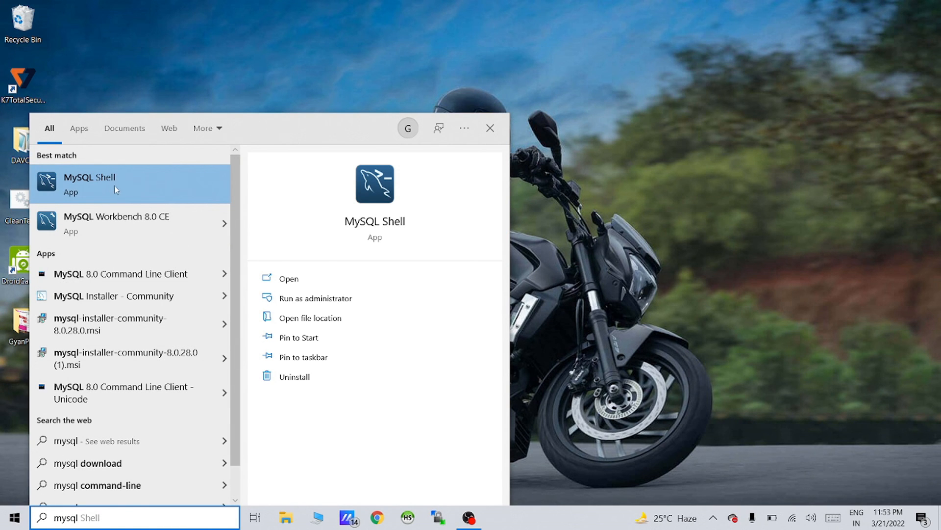
click(152, 280)
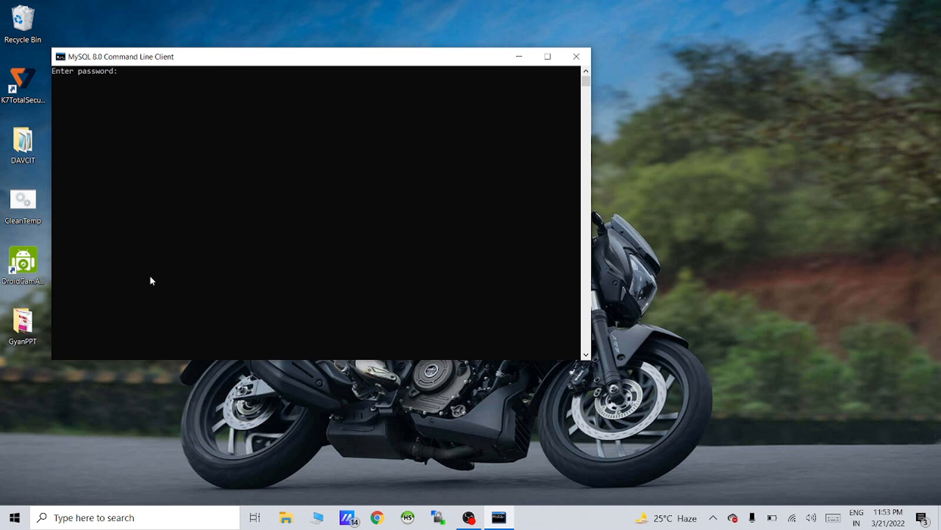
Log in with the root password, maximize the console, and enter 'show databases'
text(********)
key(Return)
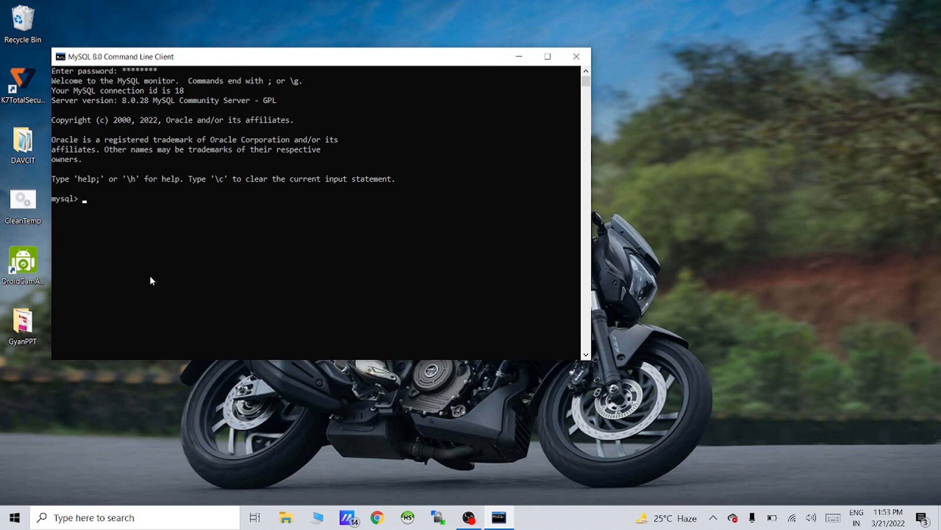
key(alt+space)
key(x)
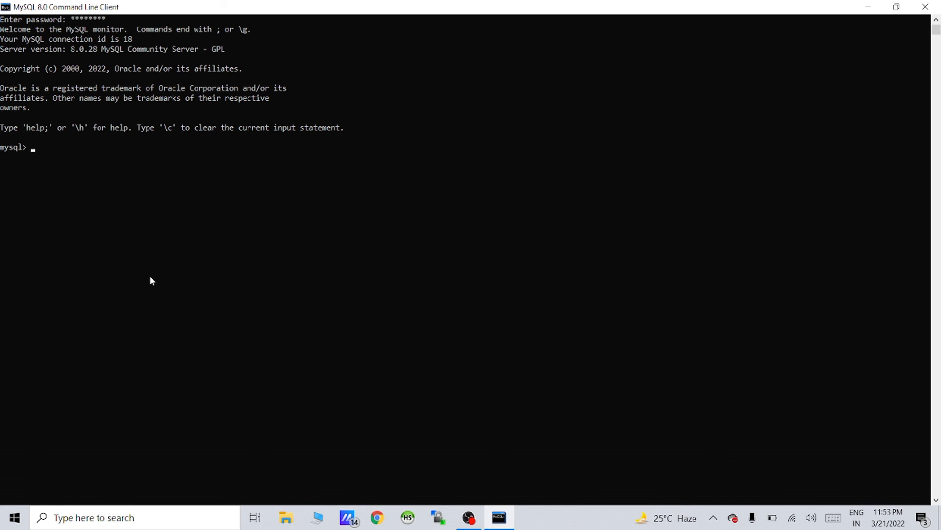
text(show databases;)
Run show databases, then recall it and end it with a semicolon, listing the same 6 databases
key(Return)
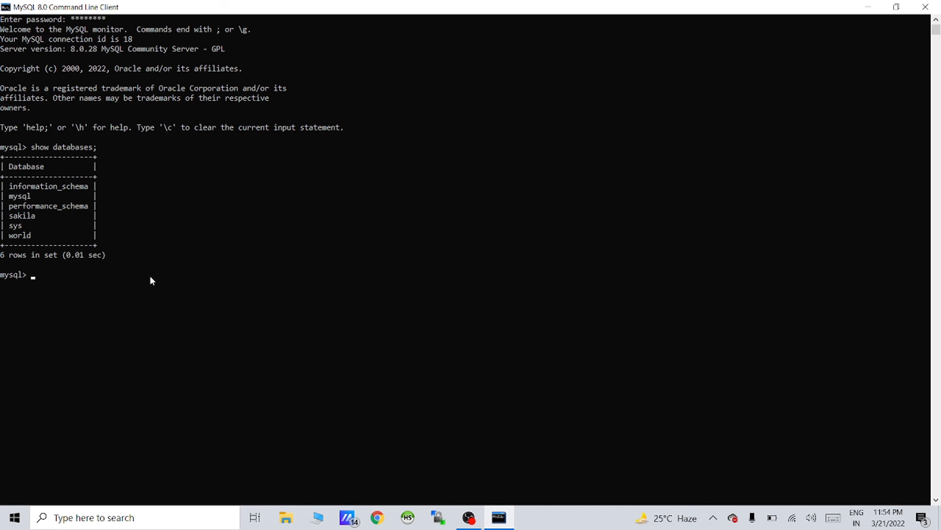
key(Up)
text(;)
key(Return)
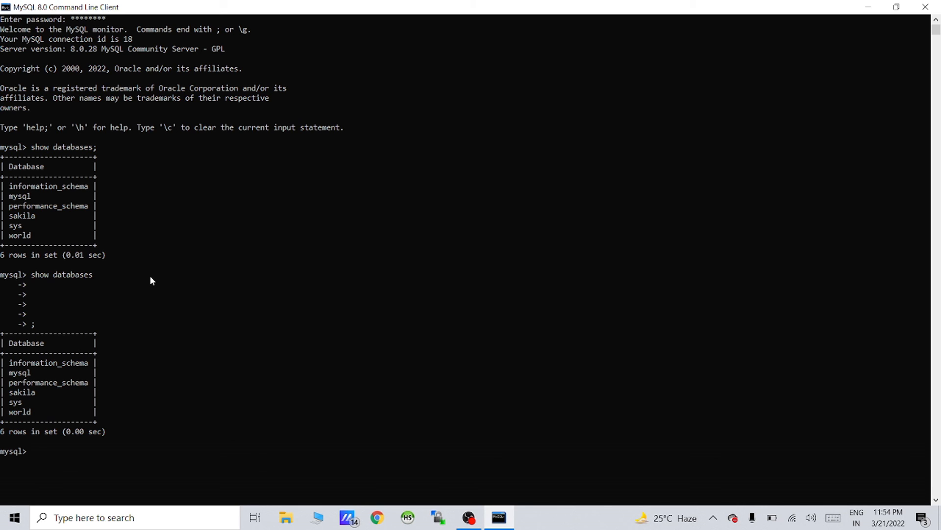
Create the School database with create database School; and confirm it appears in show databases
text(create database School;)
key(Return)
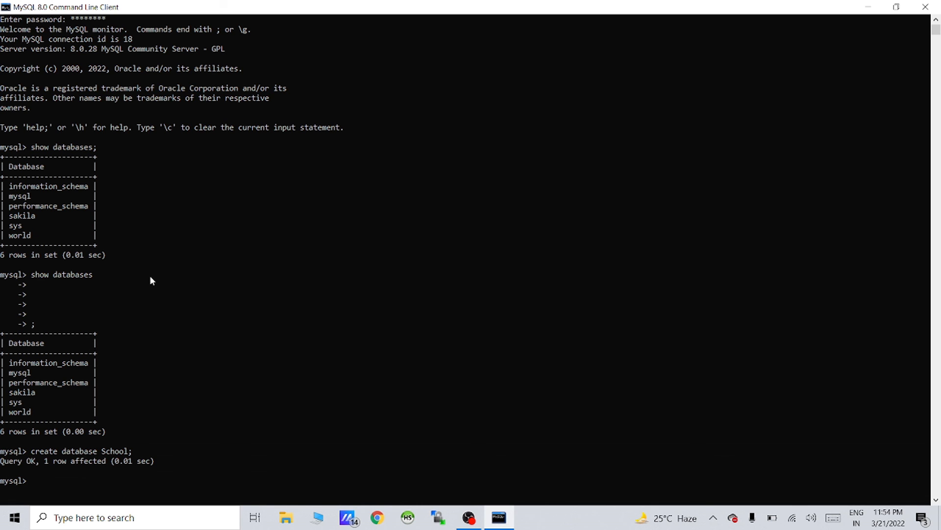
scroll(150, 280, down, 7)
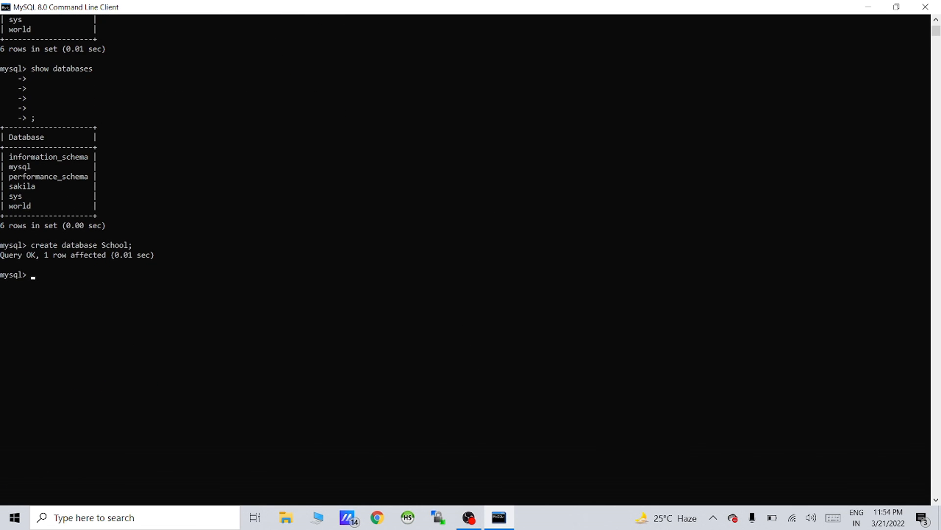
text(show databases;)
key(Return)
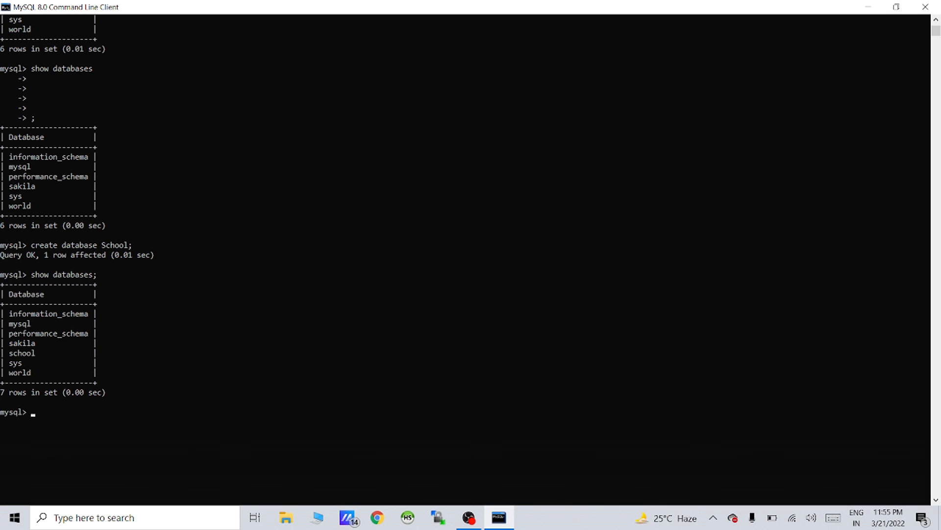
Switch to the school database with use school; and confirm show tables returns an empty set
text(use)
text(school;)
key(Return)
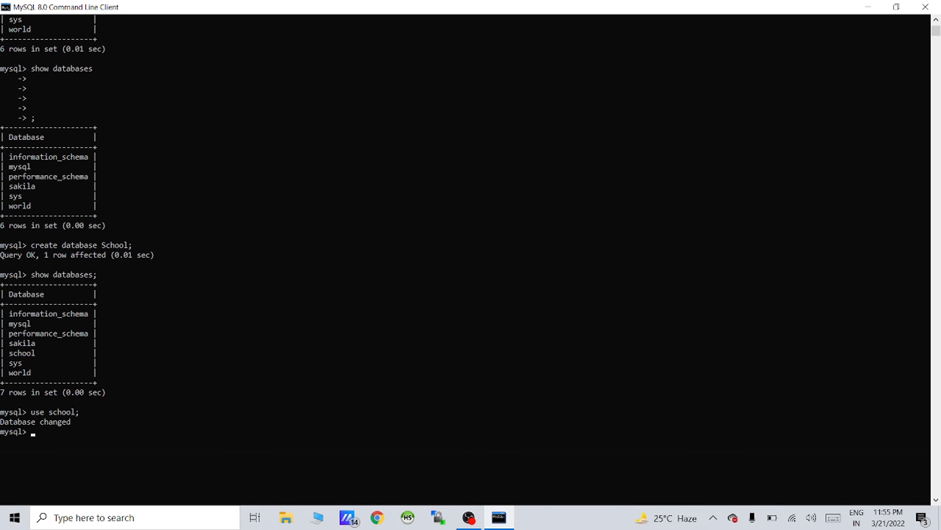
scroll(489, 378, down, 8)
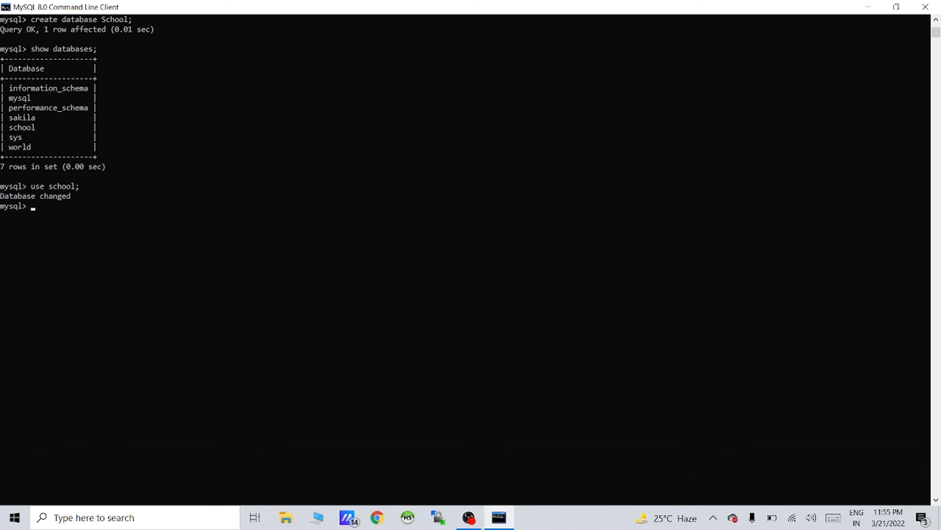
text(show tables;)
key(Return)
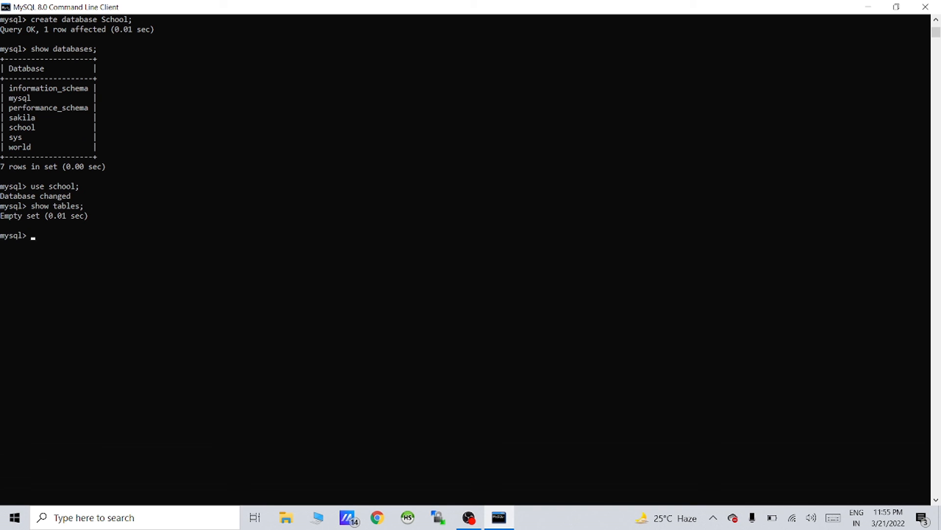